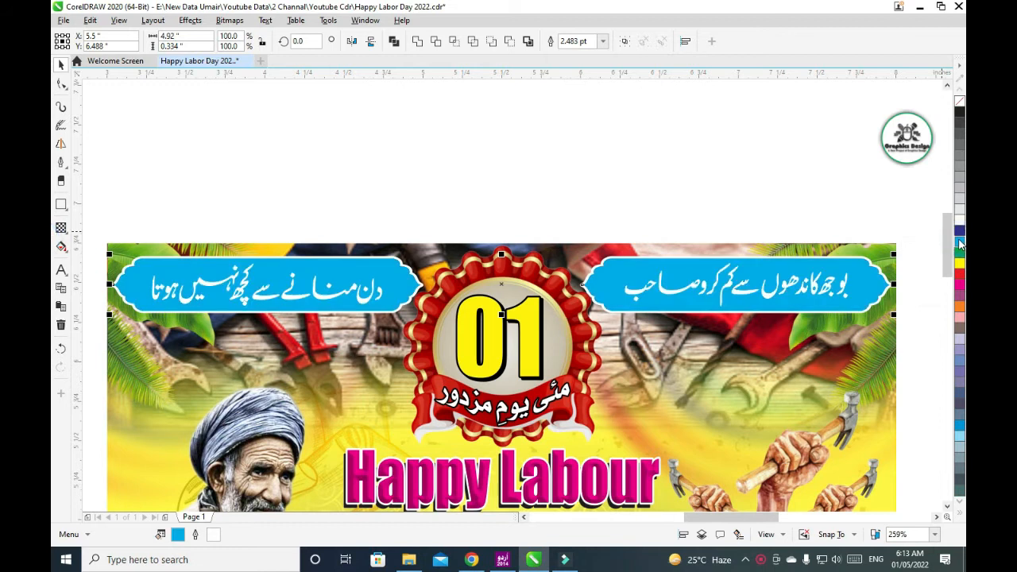
- Try green and yellow fills on the two Urdu slogan banners, settling on dark blue
{"action": "left_click", "coordinate": [959, 253]}
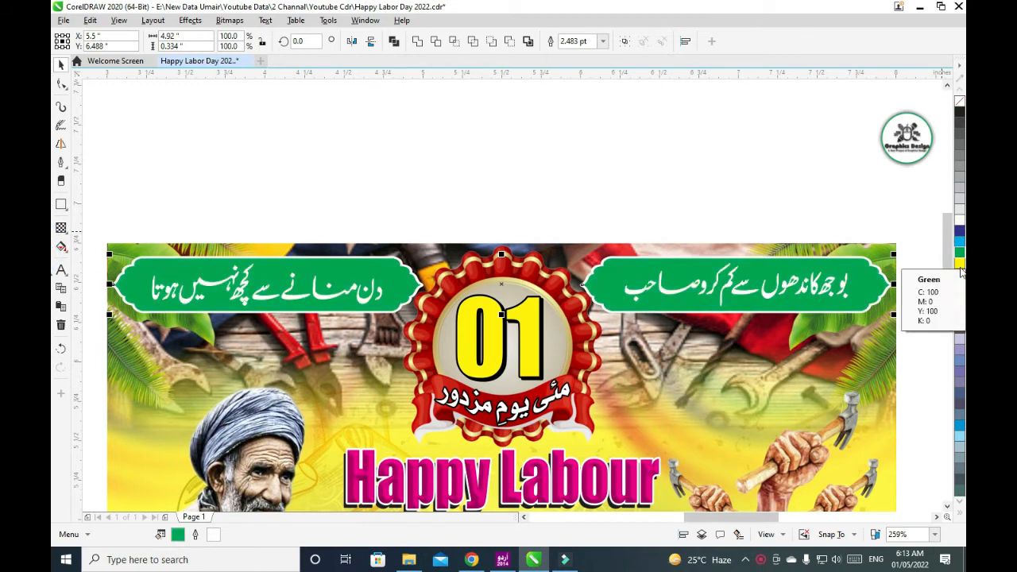
{"action": "left_click", "coordinate": [960, 265]}
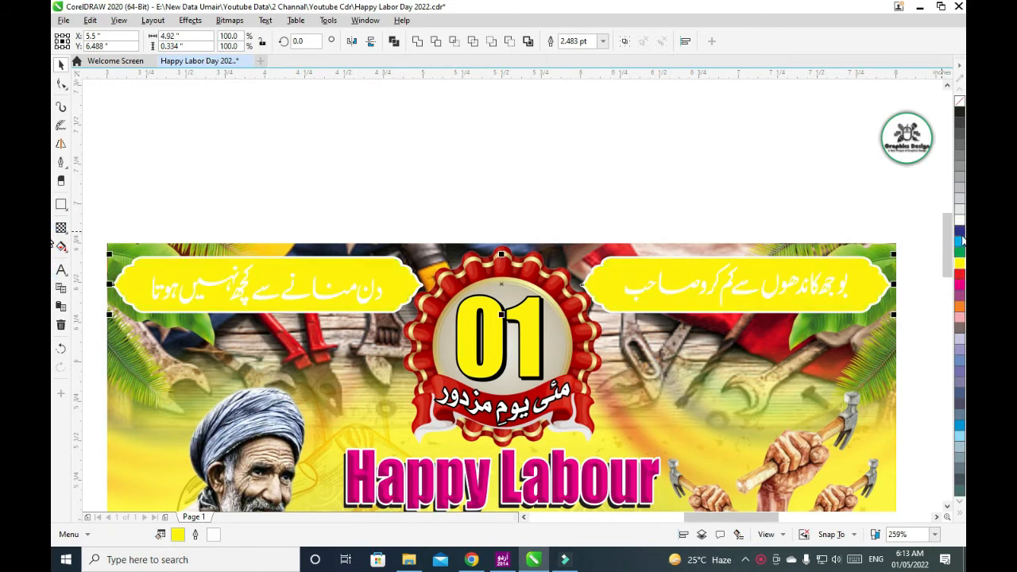
{"action": "left_click", "coordinate": [960, 231]}
{"action": "left_click", "coordinate": [714, 212]}
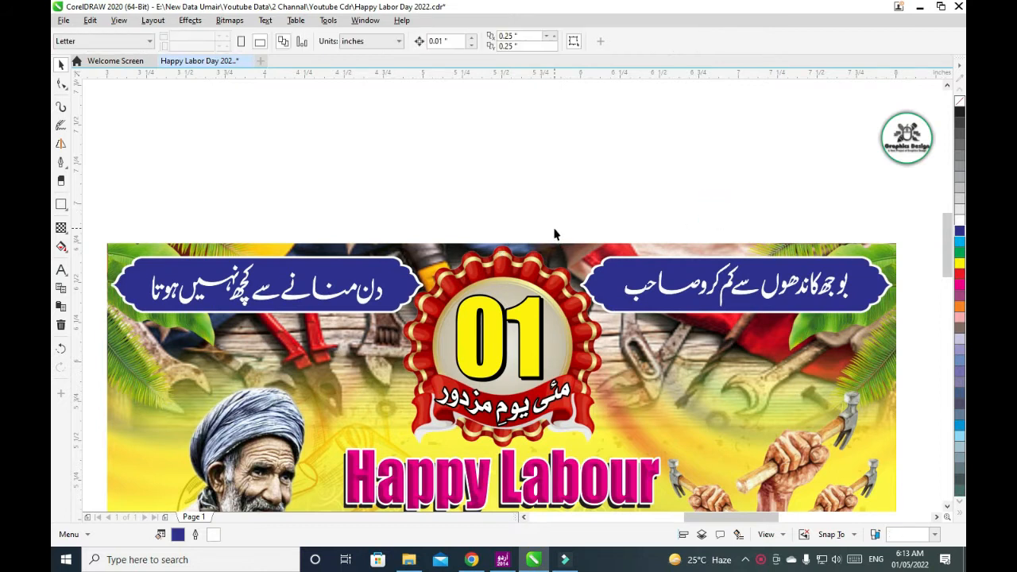
- Try green, blue, red, magenta and orange fills on the "01" numeral in the badge, and return it to yellow
{"action": "left_click", "coordinate": [520, 309]}
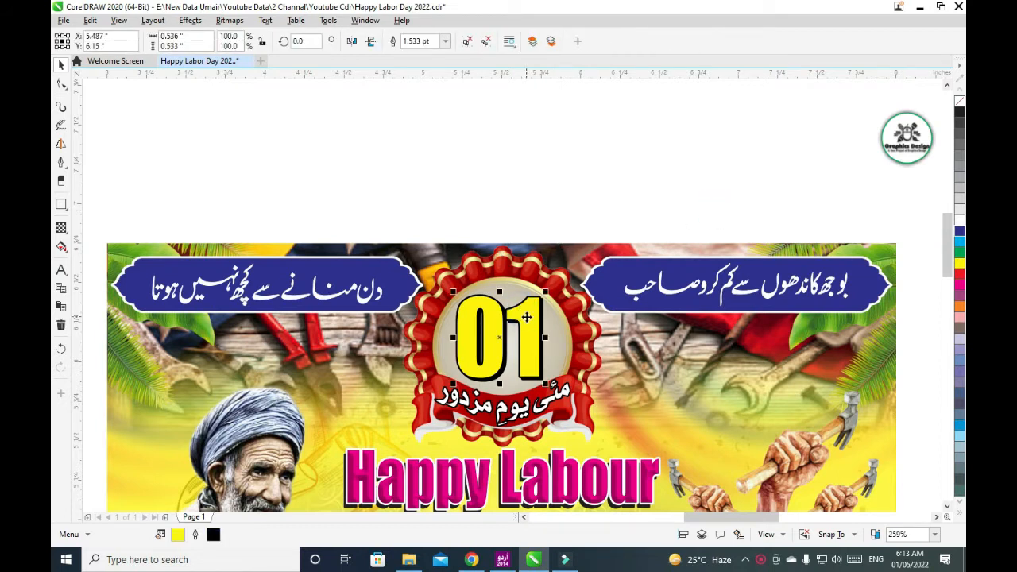
{"action": "double_click", "coordinate": [528, 319]}
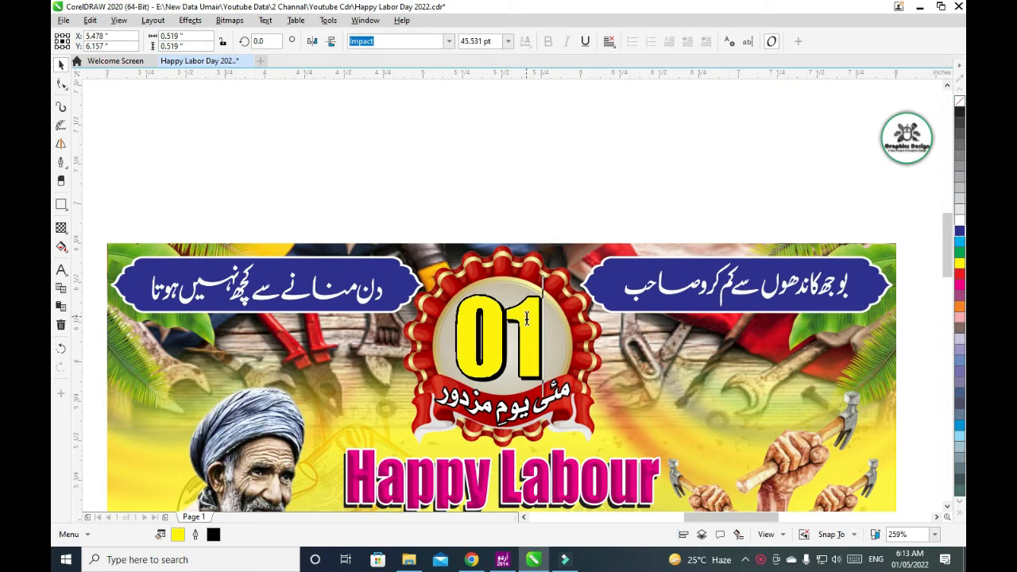
{"action": "key", "text": "ctrl+a"}
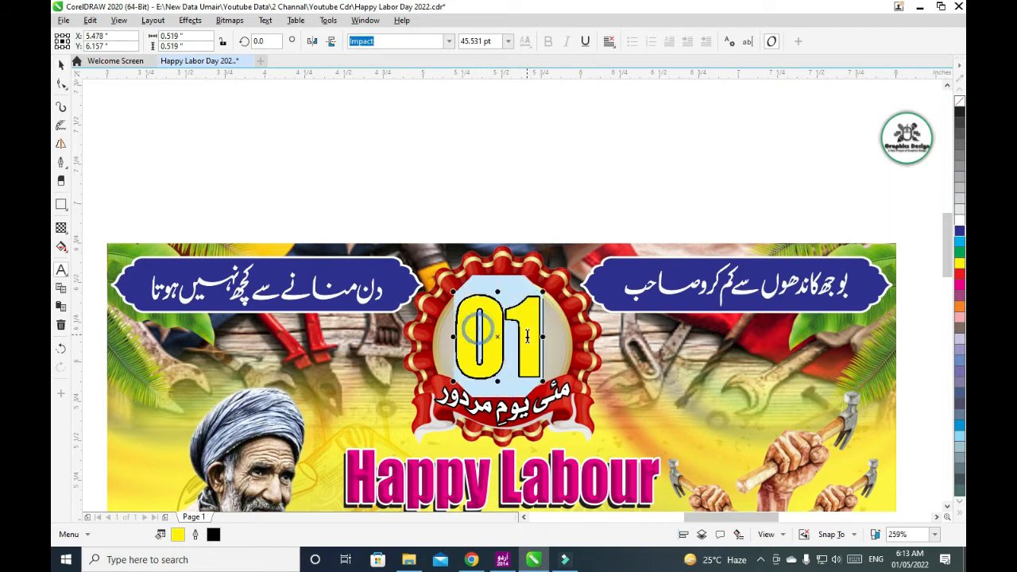
{"action": "left_click", "coordinate": [960, 252]}
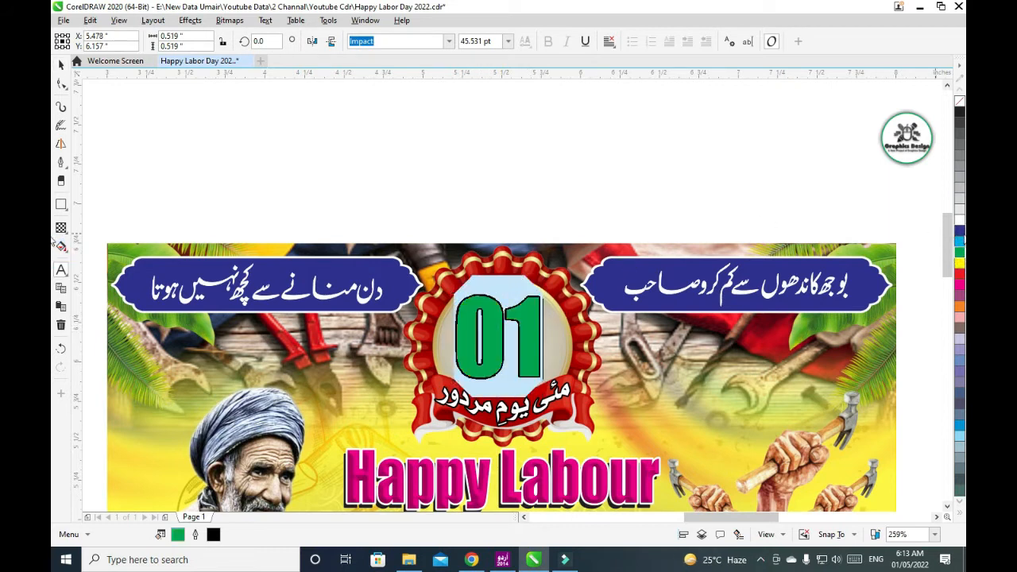
{"action": "left_click", "coordinate": [960, 230]}
{"action": "left_click", "coordinate": [960, 263]}
{"action": "left_click", "coordinate": [960, 274]}
{"action": "left_click", "coordinate": [959, 284]}
{"action": "left_click", "coordinate": [960, 306]}
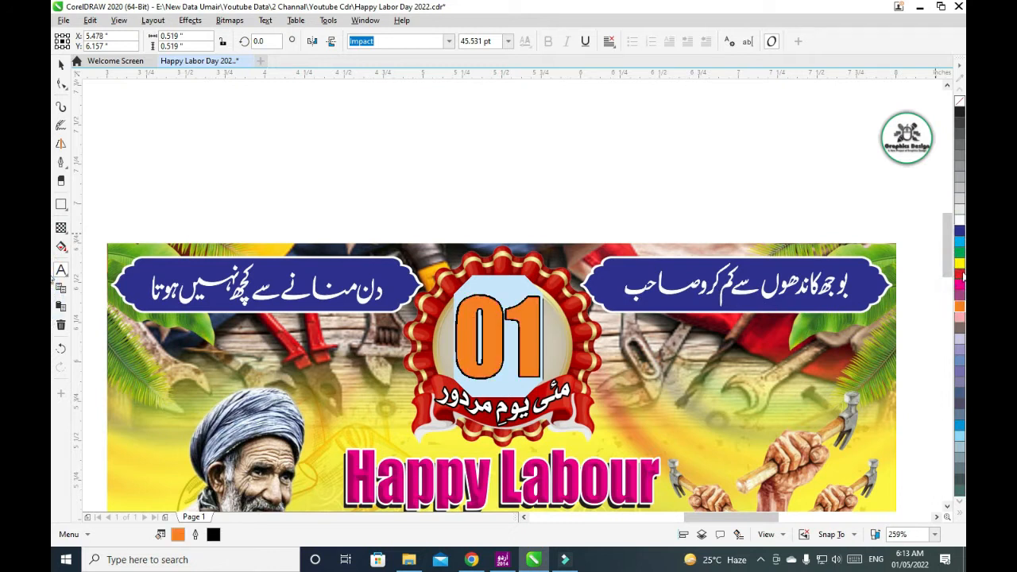
{"action": "left_click", "coordinate": [959, 263]}
{"action": "left_click", "coordinate": [62, 64]}
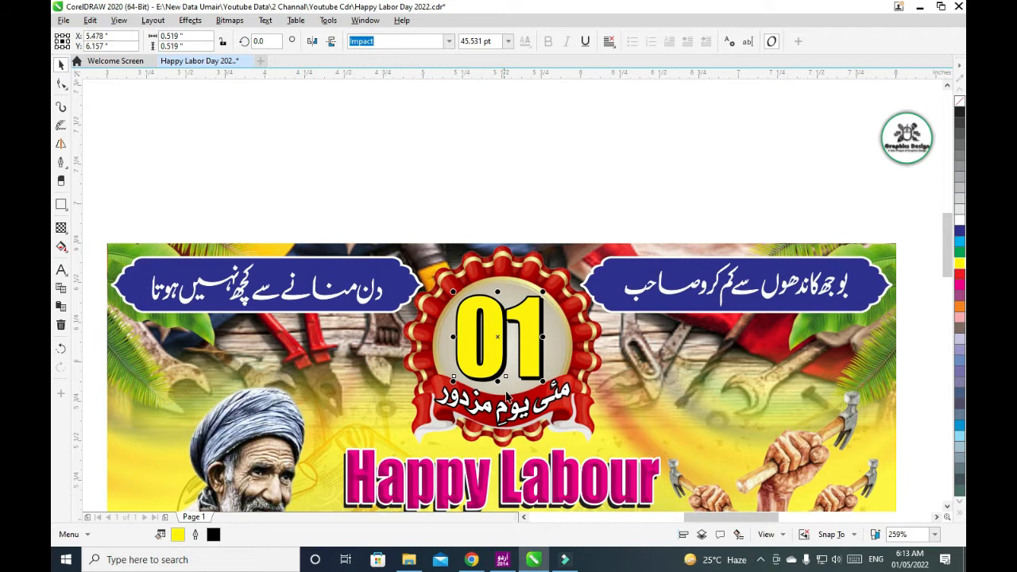
- Try green and cyan fills on the Urdu text in the badge's ribbon, ending with a dark blue fill and white outline
{"action": "left_click", "coordinate": [507, 395]}
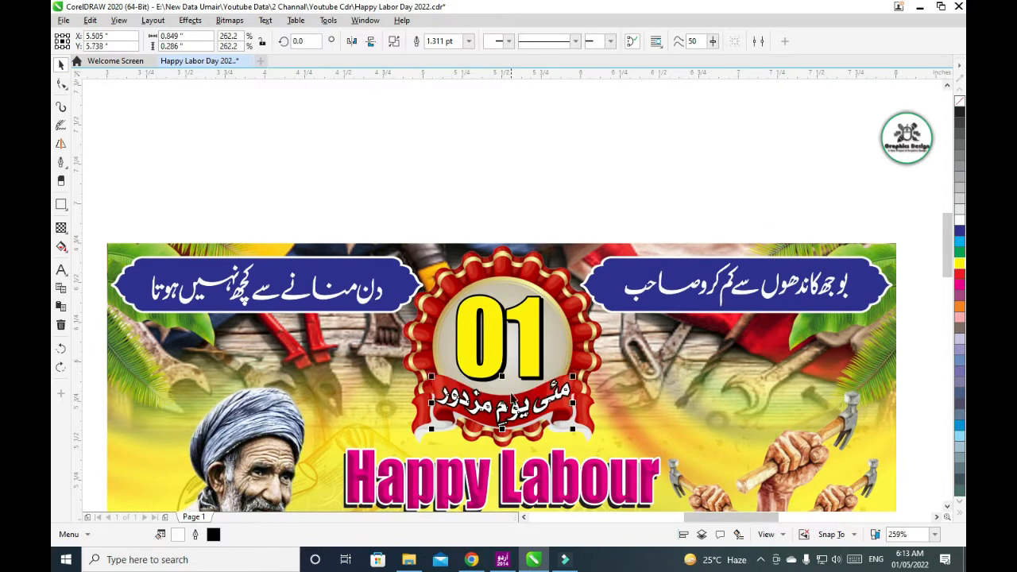
{"action": "left_click", "coordinate": [960, 253]}
{"action": "left_click", "coordinate": [960, 242]}
{"action": "left_click", "coordinate": [960, 230]}
{"action": "right_click", "coordinate": [960, 220]}
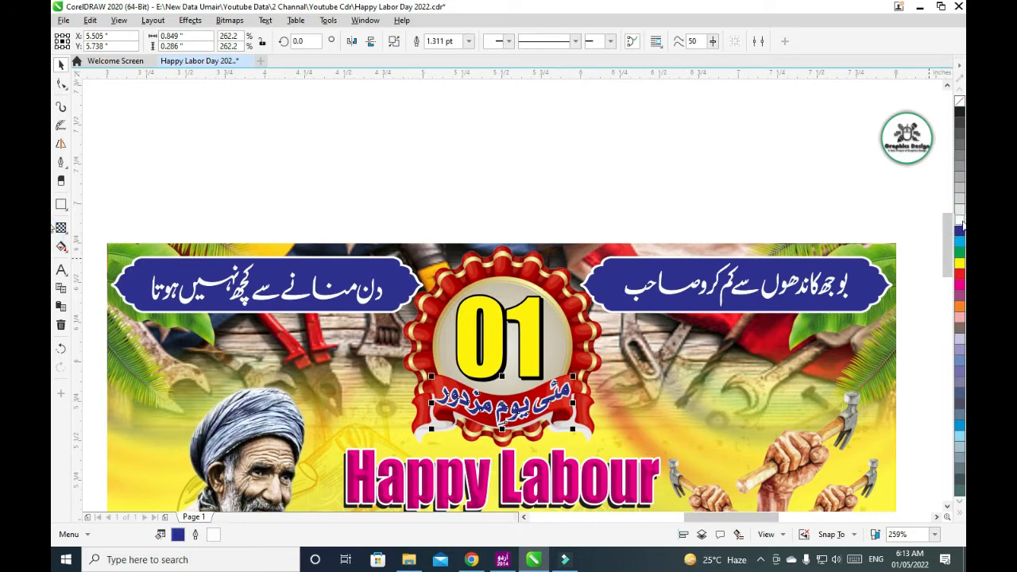
- Try magenta, red and cyan fills on the ribbon's Urdu text, and return it to a white fill with a black outline
{"action": "left_click", "coordinate": [960, 284]}
{"action": "left_click", "coordinate": [961, 271]}
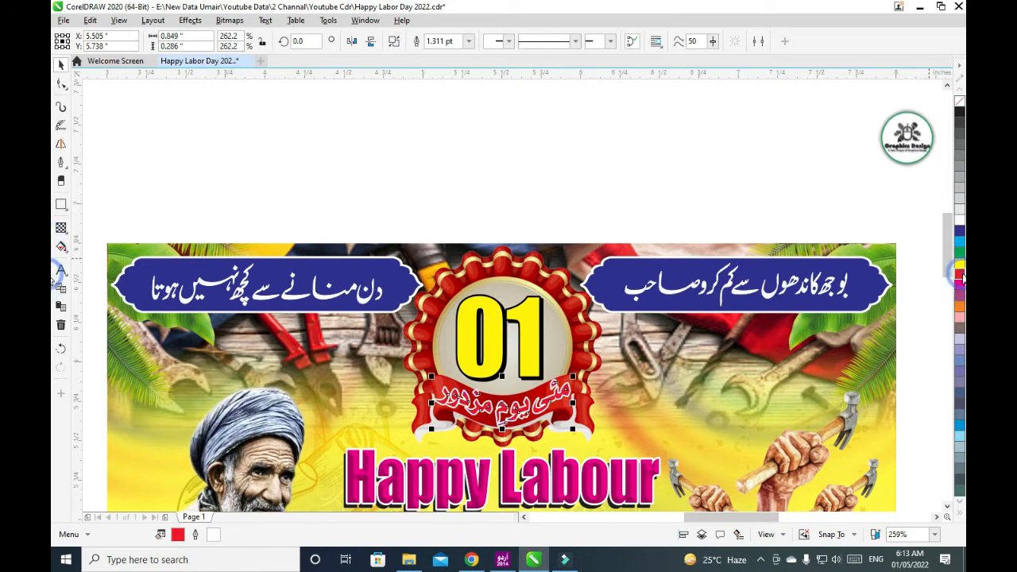
{"action": "left_click", "coordinate": [959, 231]}
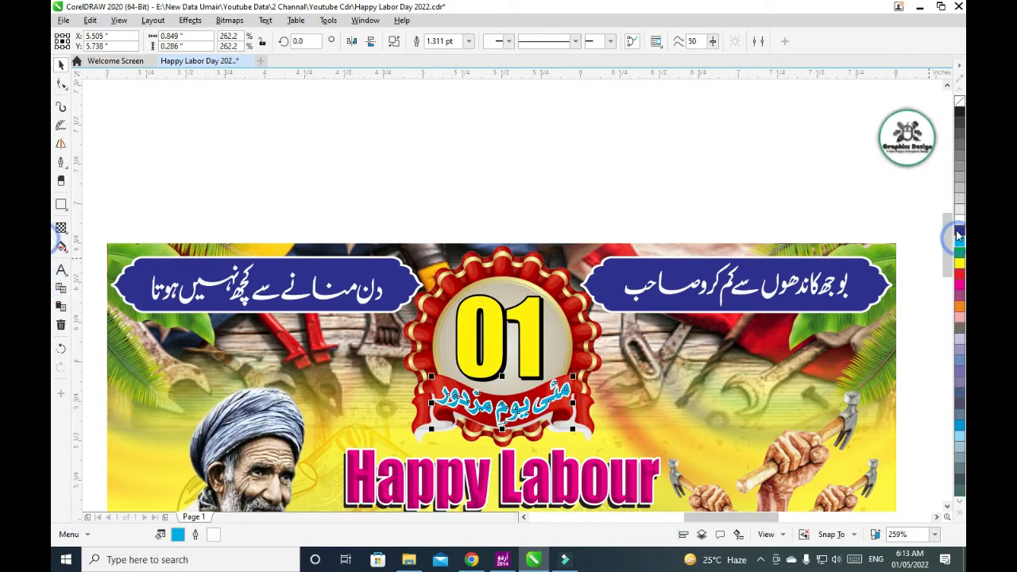
{"action": "left_click", "coordinate": [960, 242]}
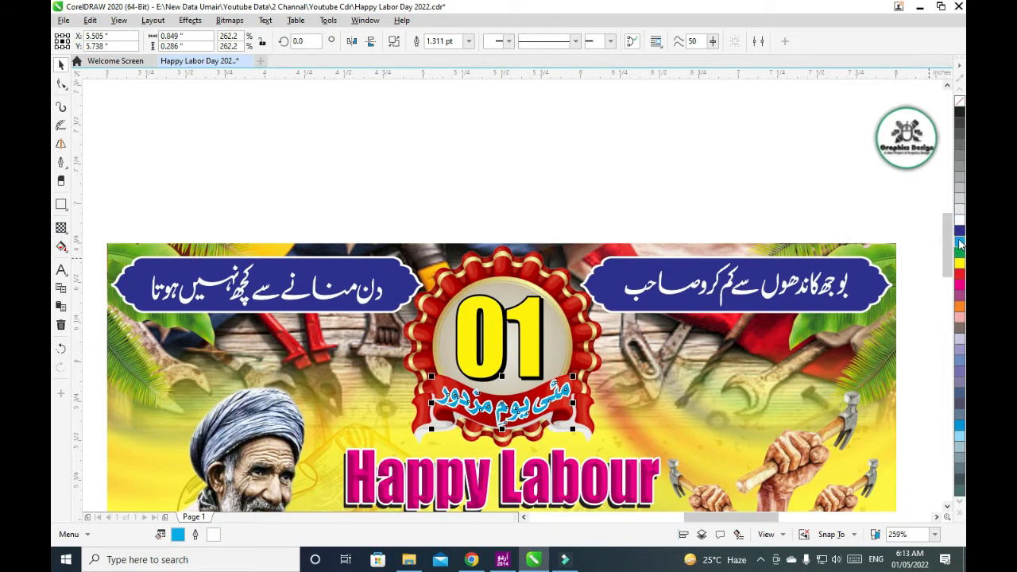
{"action": "right_click", "coordinate": [959, 112]}
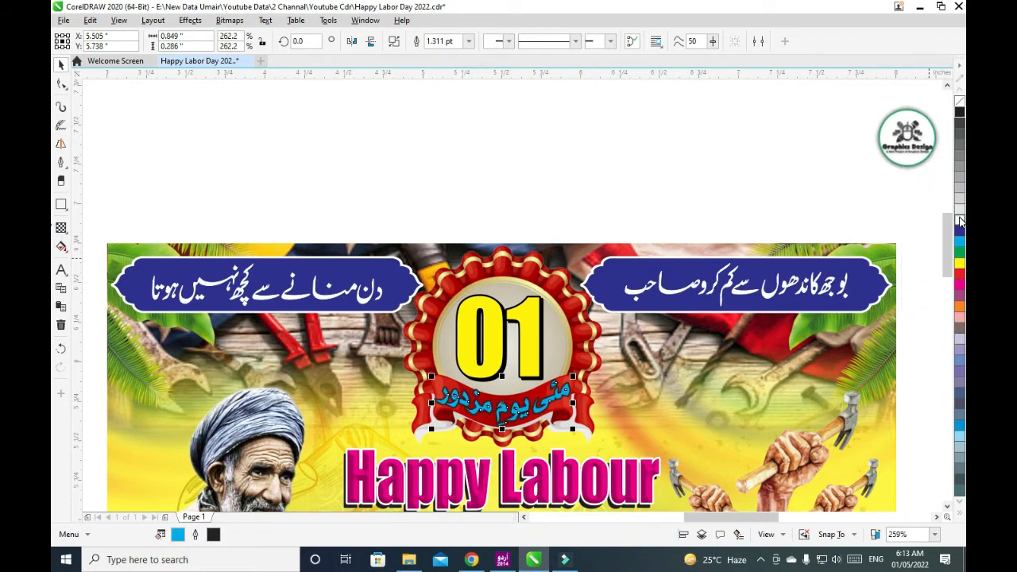
{"action": "left_click", "coordinate": [960, 211]}
- Try moving the "Happy Labour Day 2022" heading up towards the badge, and undo the move
{"action": "scroll", "coordinate": [950, 503], "scroll_direction": "down", "scroll_amount": 5}
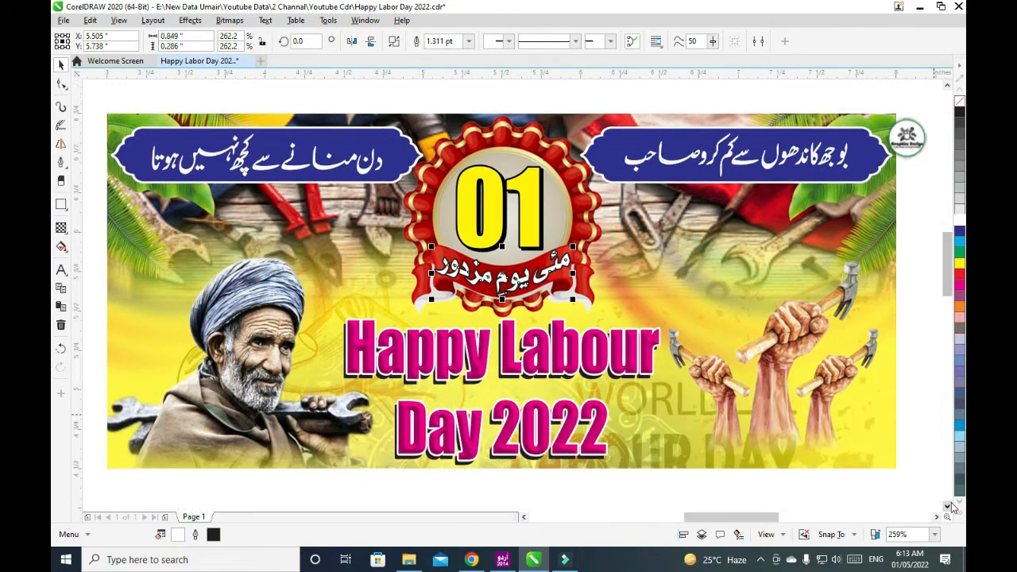
{"action": "left_click", "coordinate": [504, 278]}
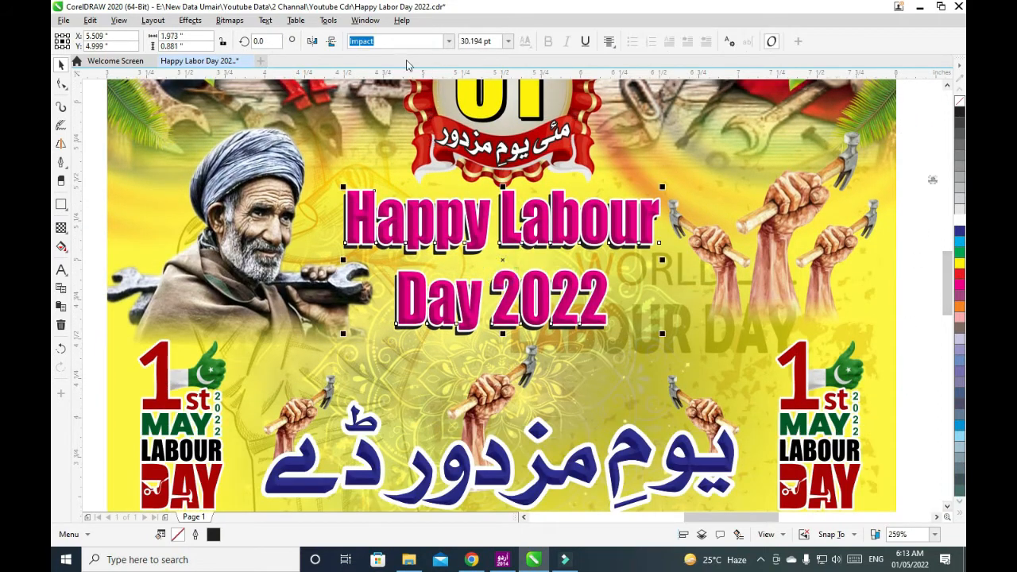
{"action": "left_click_drag", "start_coordinate": [555, 211], "coordinate": [583, 139]}
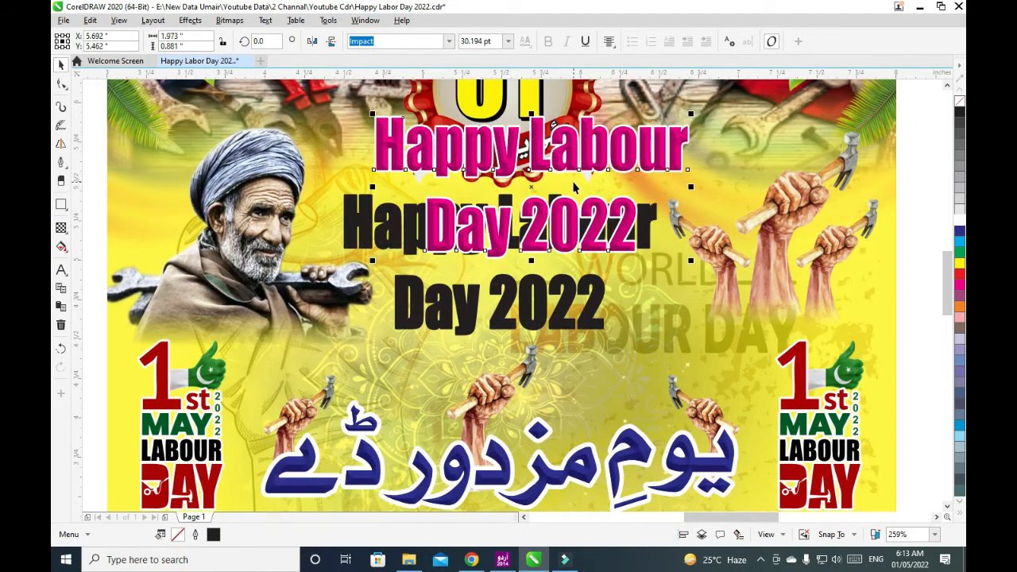
{"action": "key", "text": "ctrl+z"}
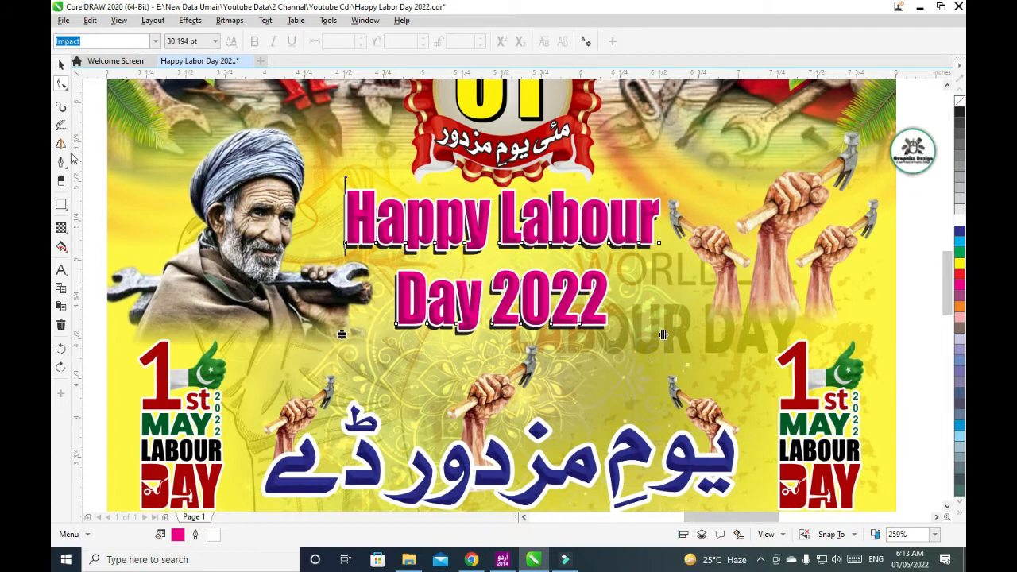
{"action": "left_click", "coordinate": [64, 67]}
{"action": "left_click_drag", "start_coordinate": [507, 233], "coordinate": [519, 223]}
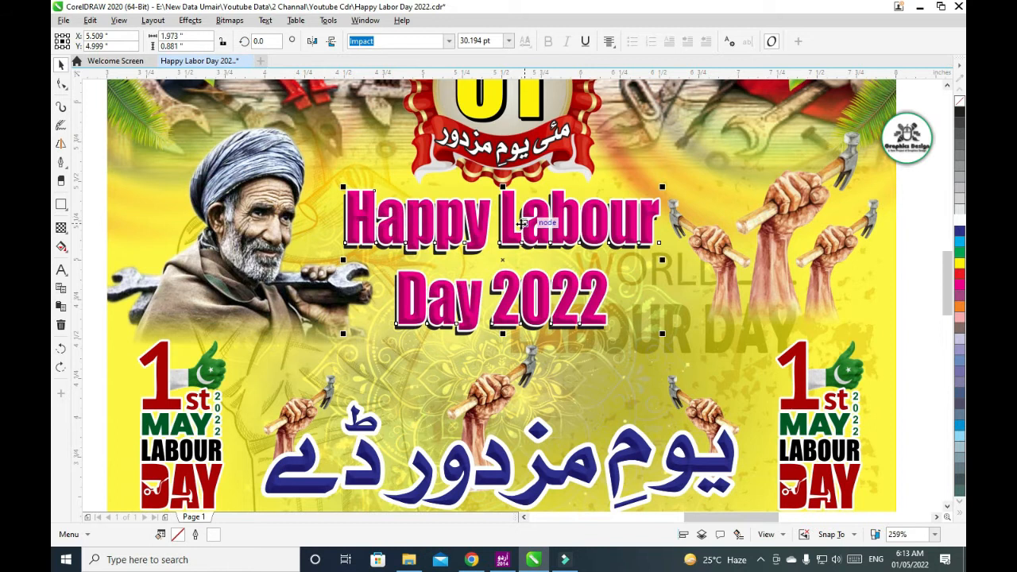
{"action": "double_click", "coordinate": [536, 239]}
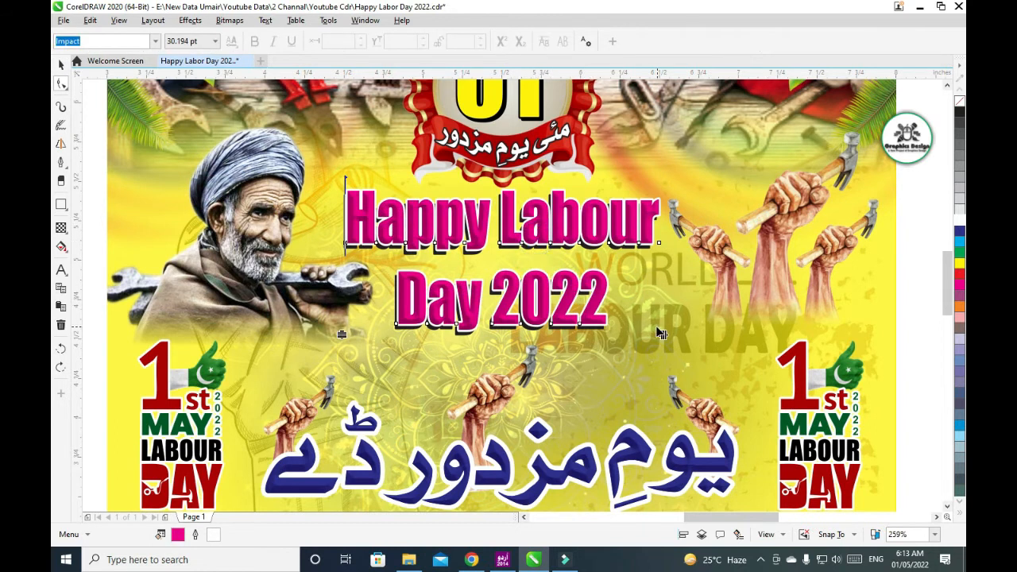
{"action": "left_click", "coordinate": [67, 65]}
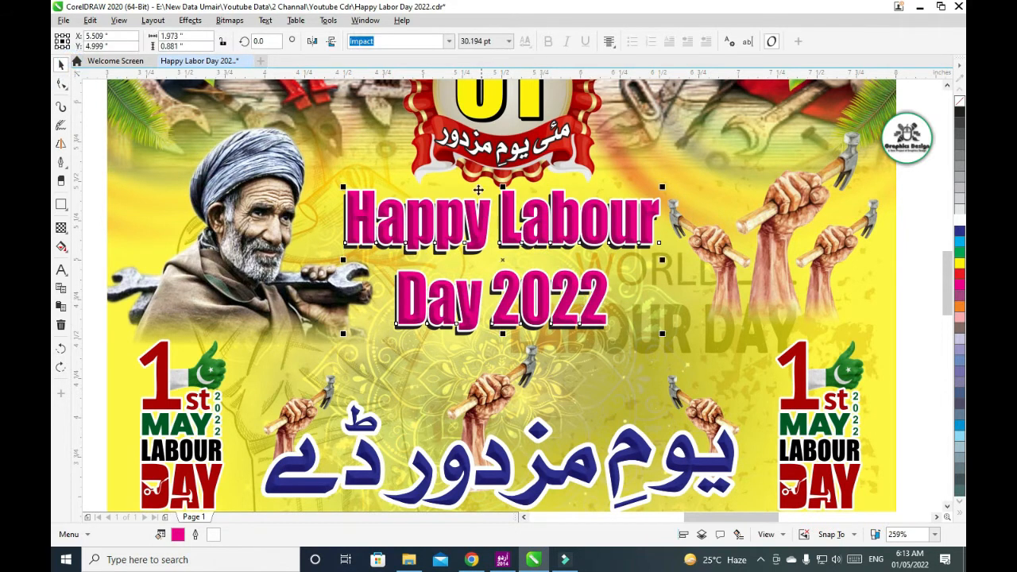
- Try dark blue, cyan, green and red on the whole "Happy Labour Day 2022" heading text, and return it to magenta
{"action": "left_click", "coordinate": [63, 270]}
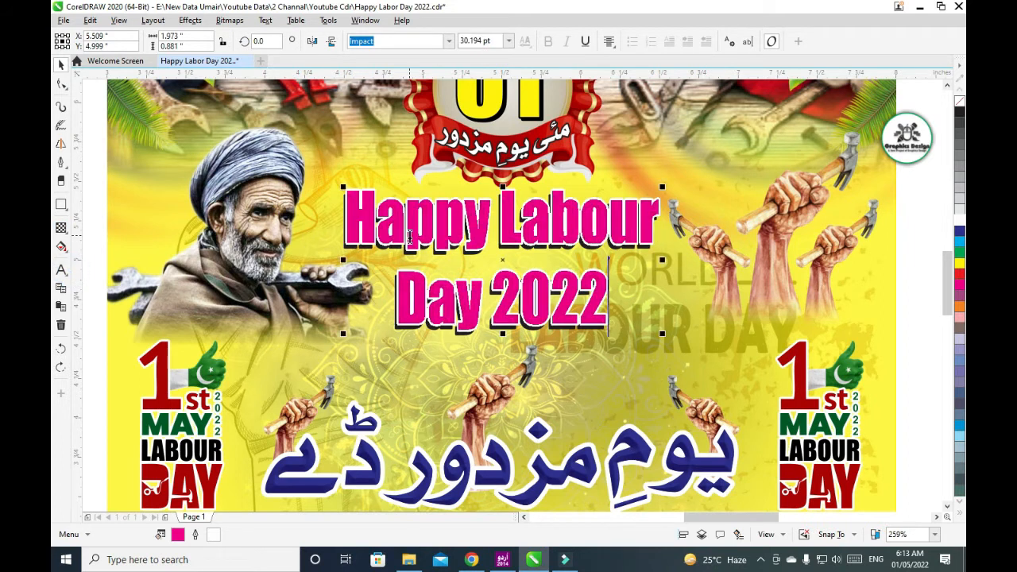
{"action": "key", "text": "ctrl+a"}
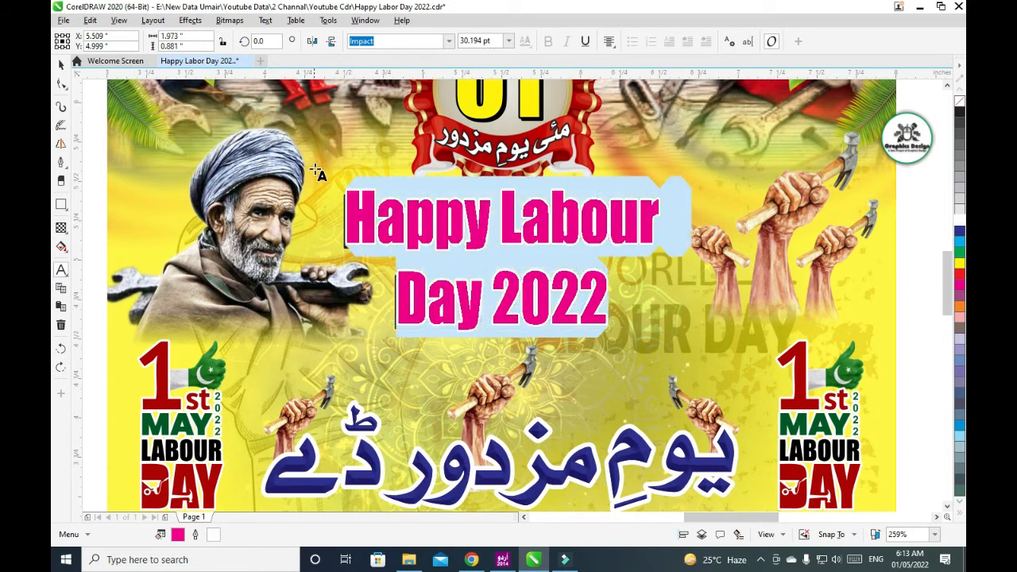
{"action": "left_click", "coordinate": [960, 232]}
{"action": "left_click", "coordinate": [960, 242]}
{"action": "left_click", "coordinate": [959, 253]}
{"action": "left_click", "coordinate": [959, 231]}
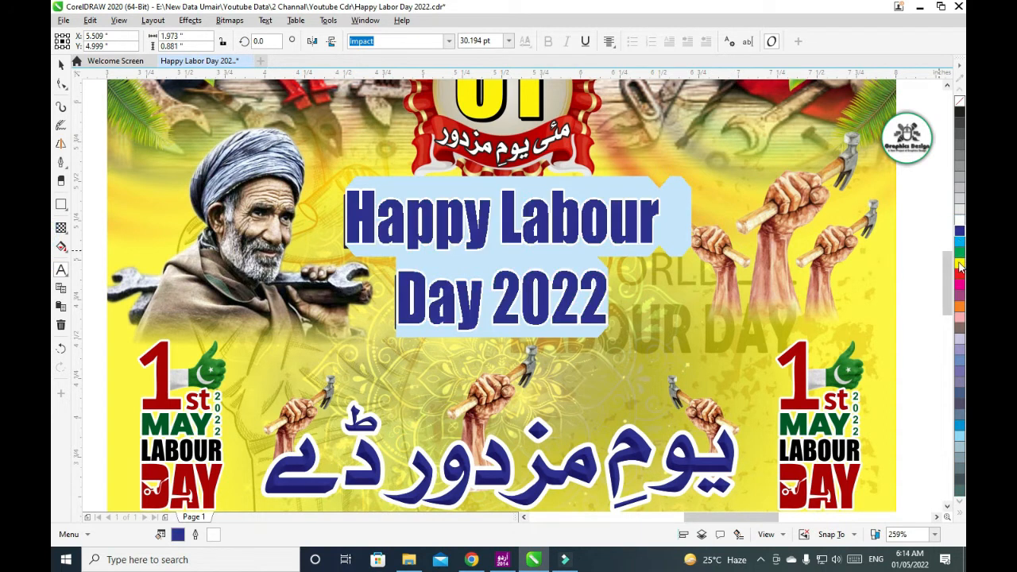
{"action": "left_click", "coordinate": [960, 276]}
{"action": "left_click", "coordinate": [61, 84]}
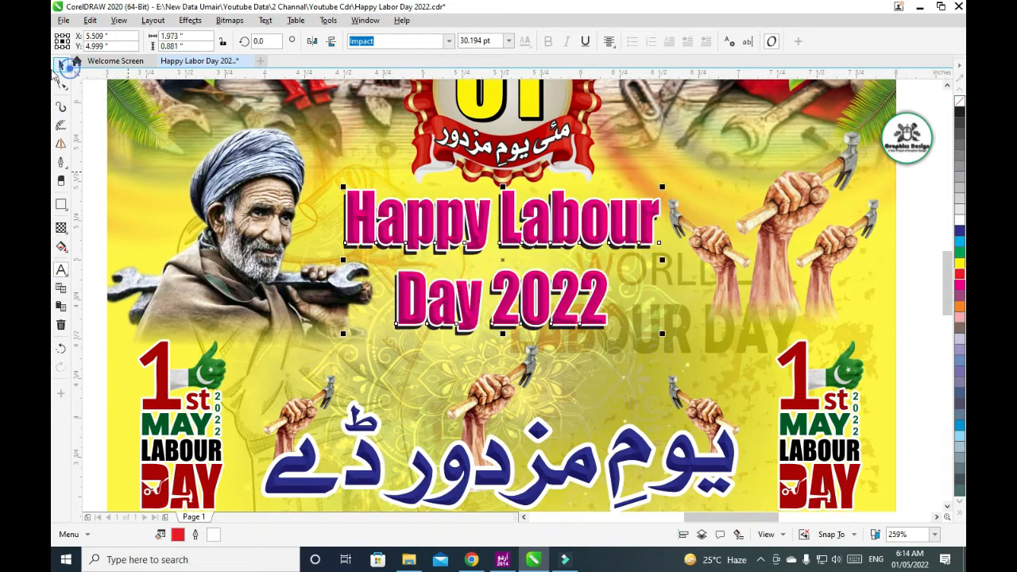
{"action": "left_click", "coordinate": [960, 283]}
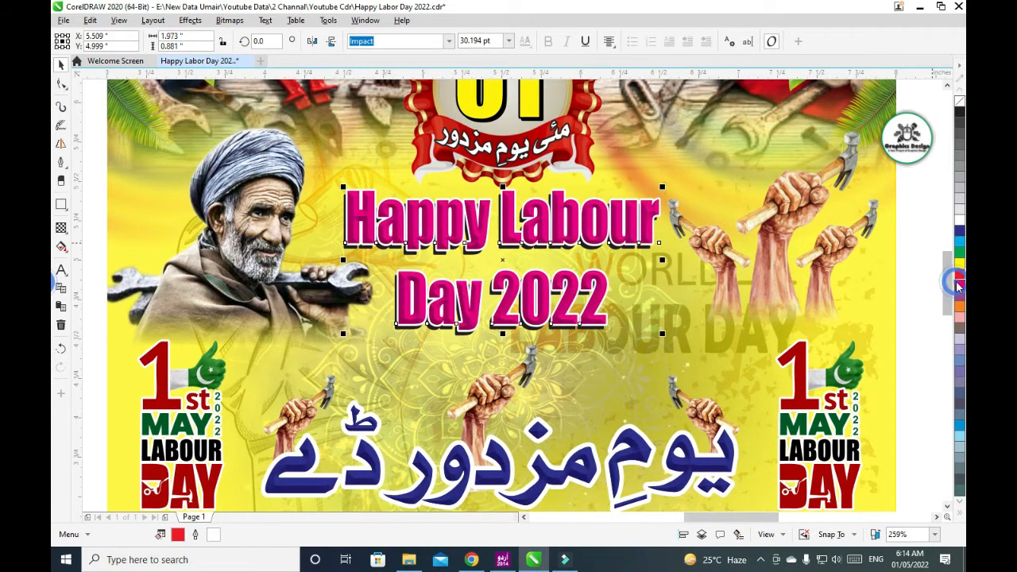
- Try moving the image of raised fists holding hammers beside the heading, and undo the move
{"action": "left_click", "coordinate": [790, 280]}
{"action": "mouse_move", "coordinate": [790, 279]}
{"action": "left_mouse_down"}
{"action": "mouse_move", "coordinate": [780, 321]}
{"action": "mouse_move", "coordinate": [776, 300]}
{"action": "left_mouse_up"}
{"action": "key", "text": "ctrl+z"}
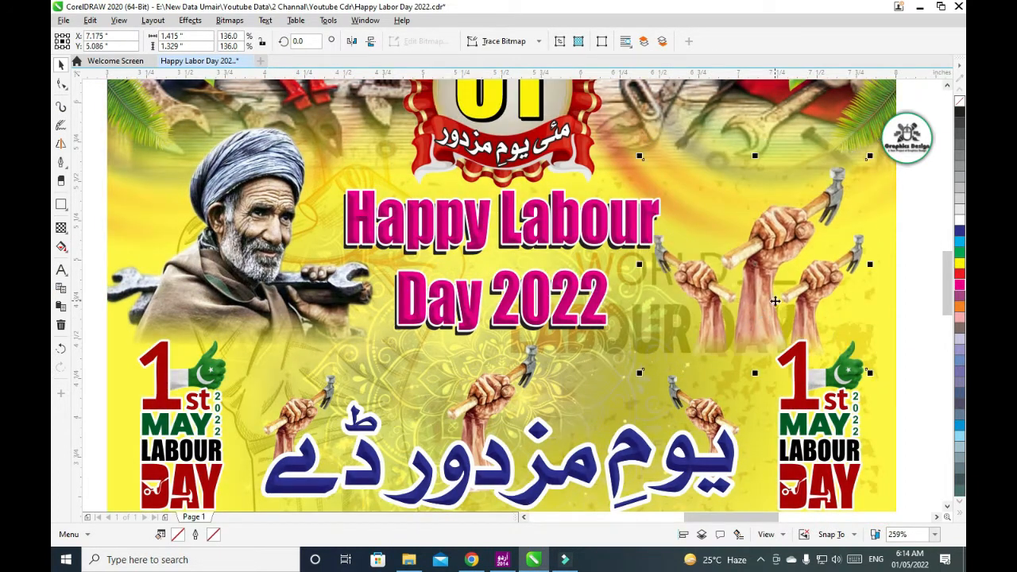
{"action": "key", "text": "ctrl+z"}
{"action": "left_click", "coordinate": [229, 252]}
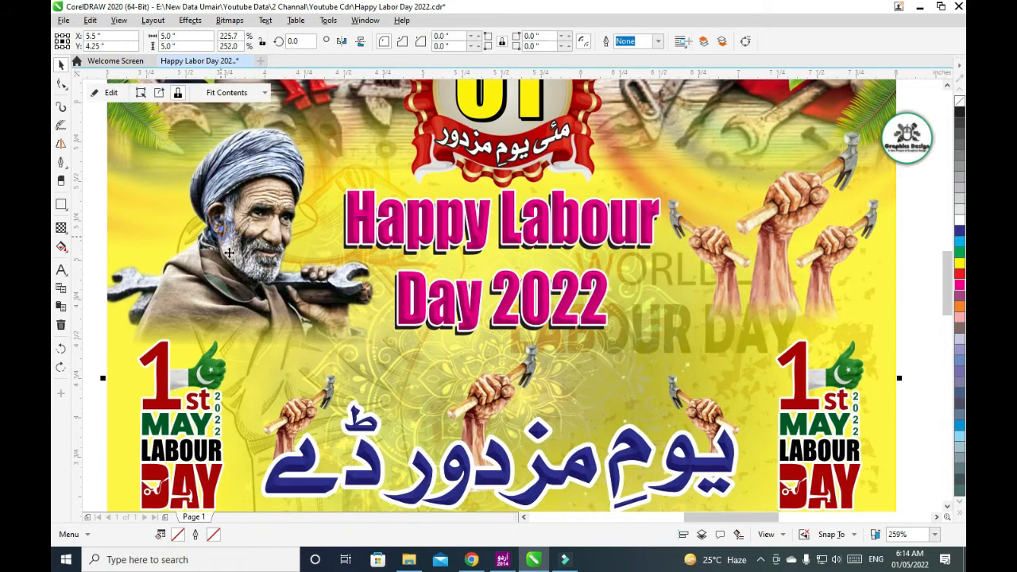
- Ungroup the "1st May Labour Day" emblem near the poster's right edge and clear the selection
{"action": "scroll", "coordinate": [945, 502], "scroll_direction": "down", "scroll_amount": 5}
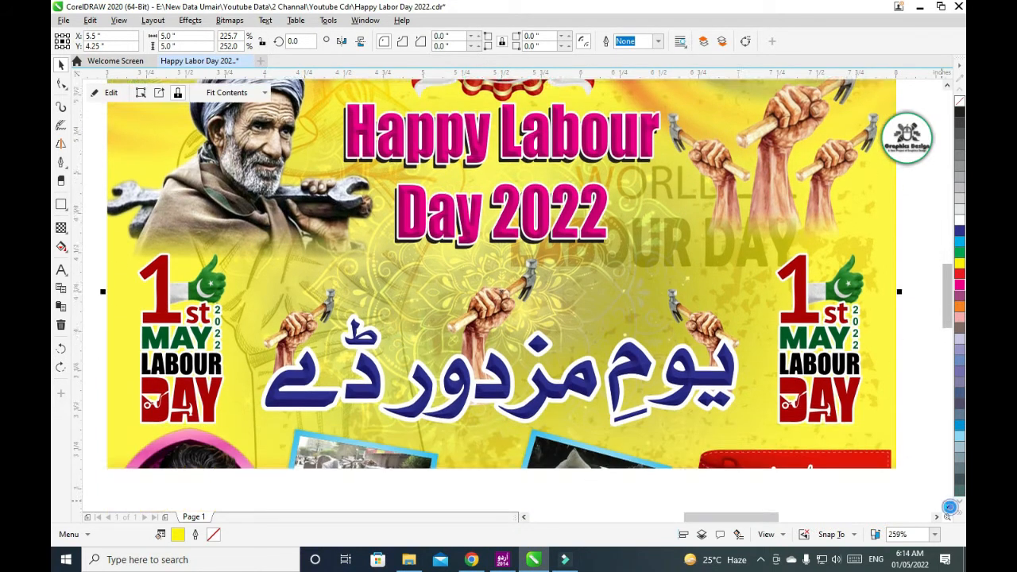
{"action": "left_click", "coordinate": [824, 294]}
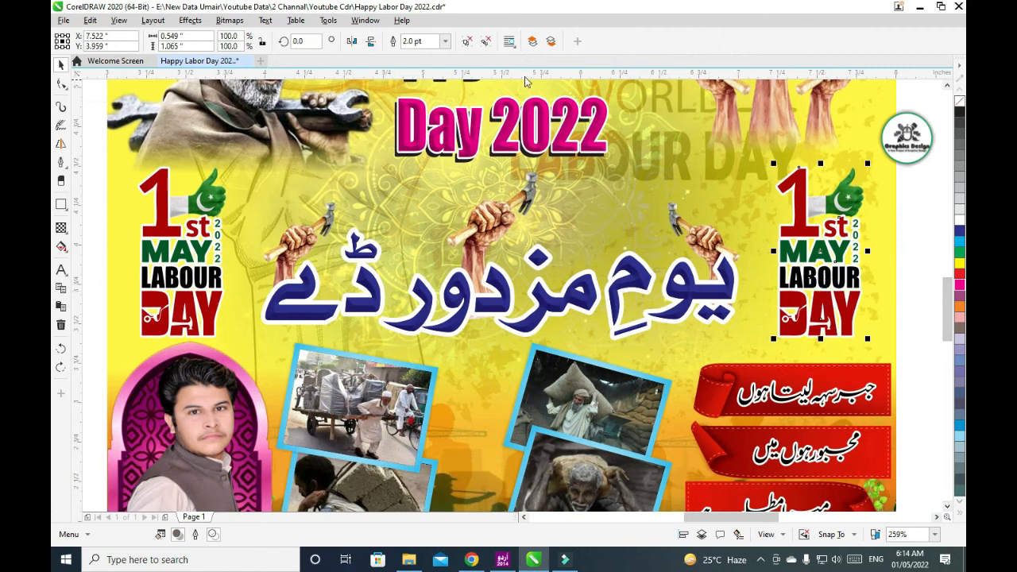
{"action": "left_click", "coordinate": [472, 46]}
{"action": "left_click", "coordinate": [768, 159]}
- Try dark blue and magenta fills on the right emblem's "1st" lettering, settling on purple
{"action": "left_click", "coordinate": [794, 195]}
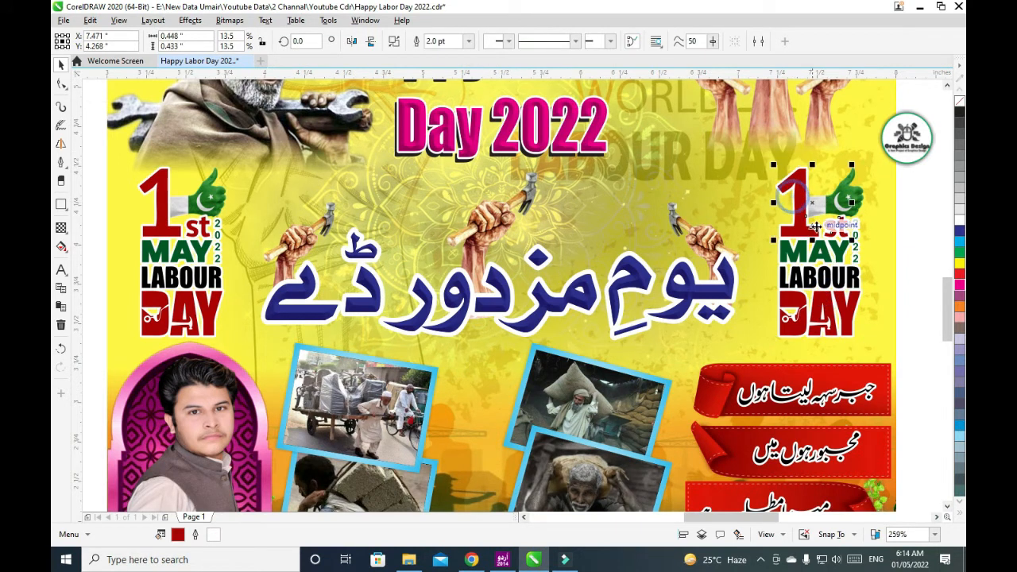
{"action": "left_click", "coordinate": [961, 232]}
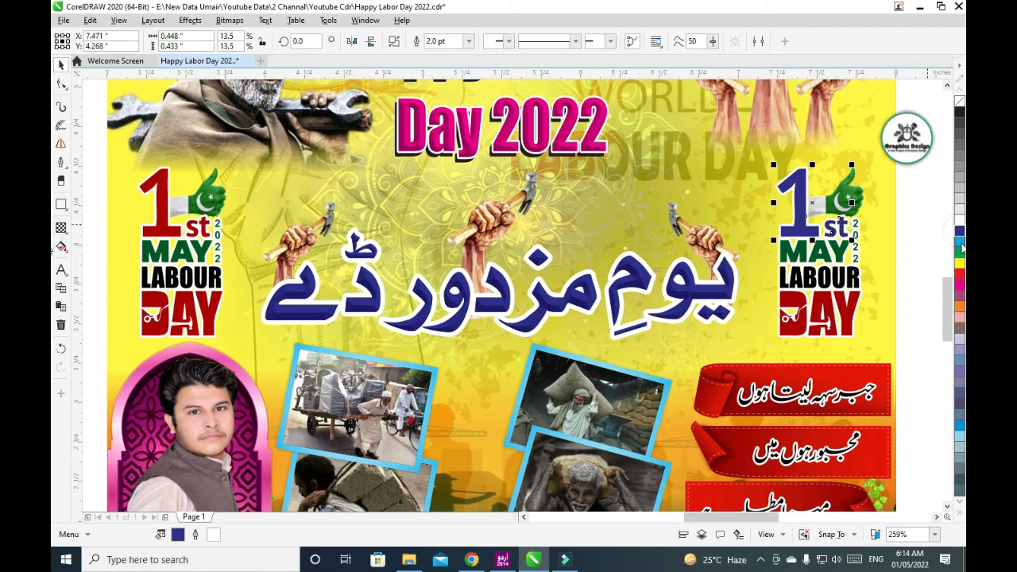
{"action": "left_click", "coordinate": [959, 287]}
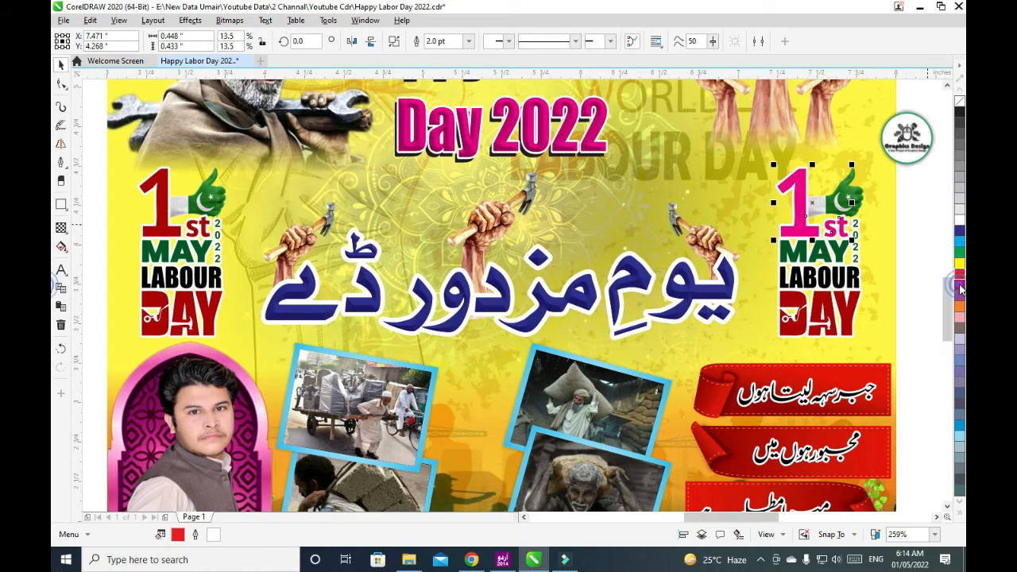
{"action": "left_click", "coordinate": [960, 298]}
{"action": "left_click", "coordinate": [951, 269]}
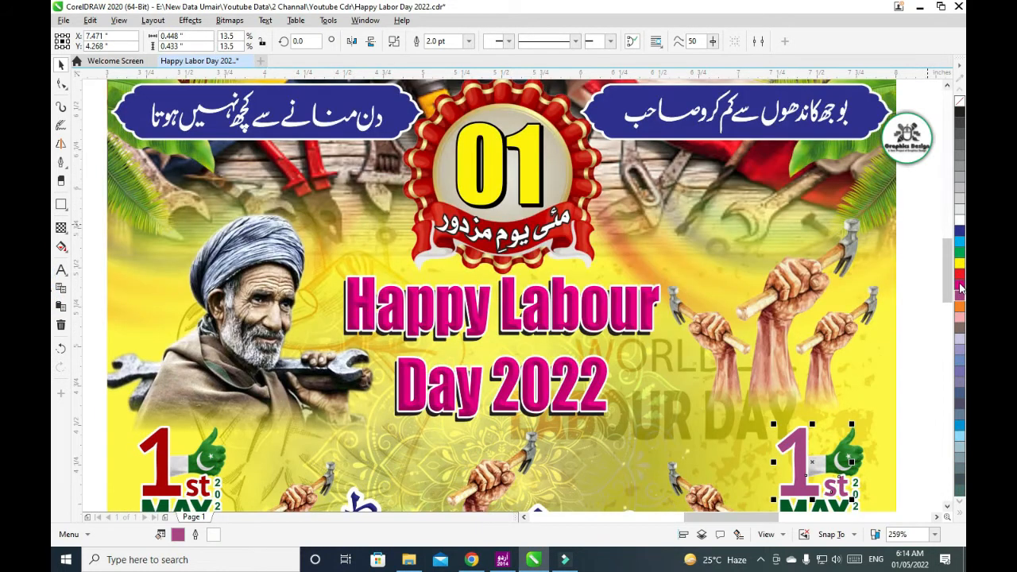
- Try magenta on the right emblem's "1st" lettering, then fill both "1st" and the "DAY" lettering with red
{"action": "left_click", "coordinate": [959, 284]}
{"action": "scroll", "coordinate": [948, 508], "scroll_direction": "down", "scroll_amount": 5}
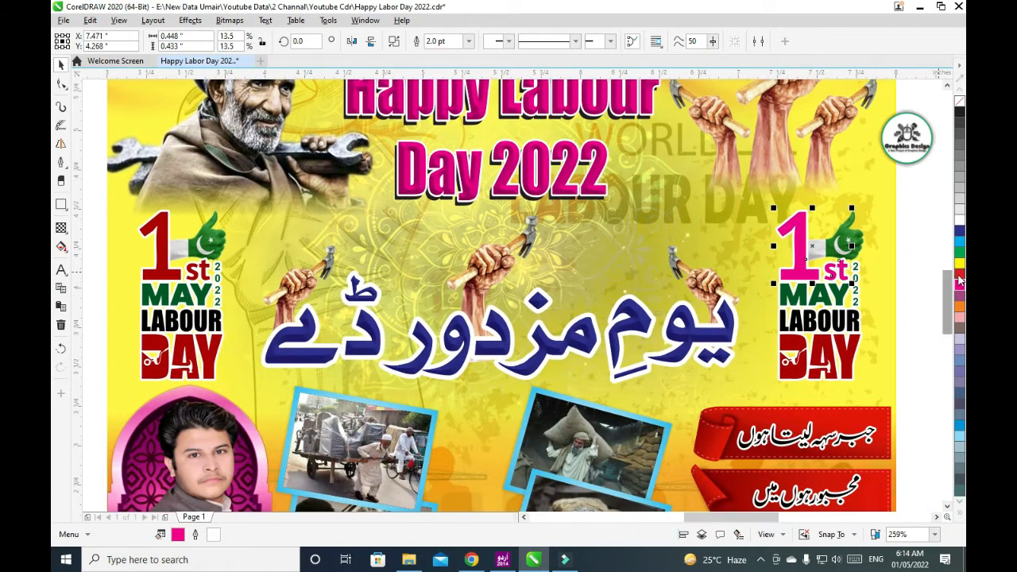
{"action": "left_click", "coordinate": [960, 276]}
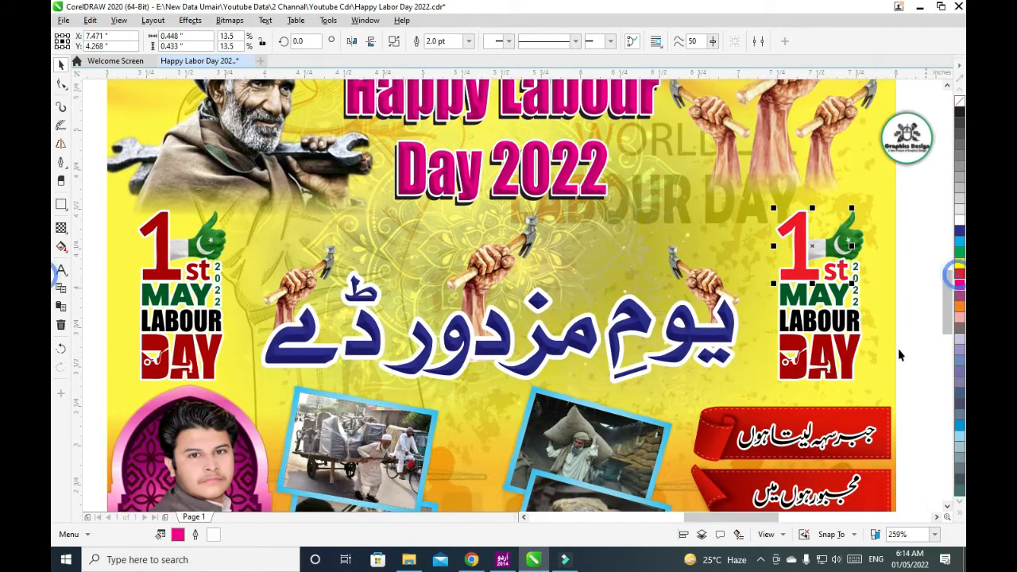
{"action": "key", "text": "Tab"}
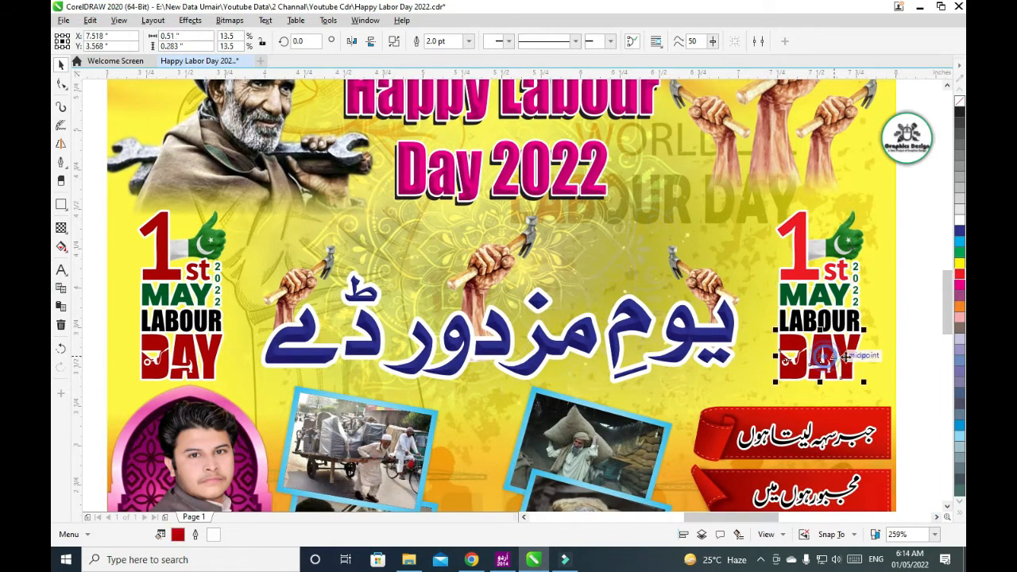
{"action": "left_click", "coordinate": [960, 276]}
- Try dark blue and cyan fills on the right emblem's "LABOUR" lettering and return it to black
{"action": "left_click", "coordinate": [853, 327]}
{"action": "left_click", "coordinate": [960, 231]}
{"action": "left_click", "coordinate": [960, 241]}
{"action": "left_click", "coordinate": [959, 111]}
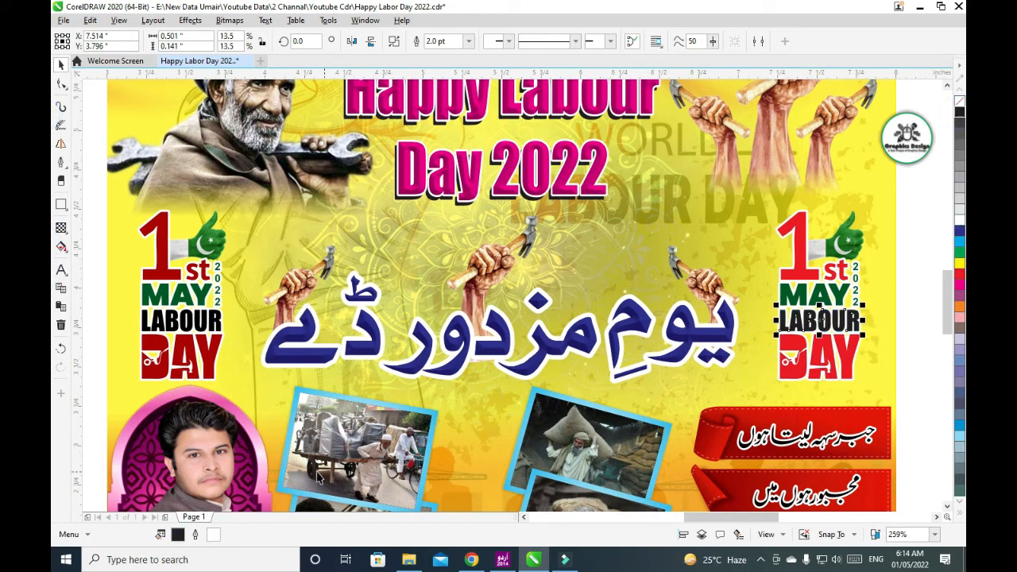
- Expand the colour palette and select the right emblem's "MAY", thumbs-up hand, vertical "2022" and "LABOUR" parts in turn
{"action": "left_click", "coordinate": [958, 516]}
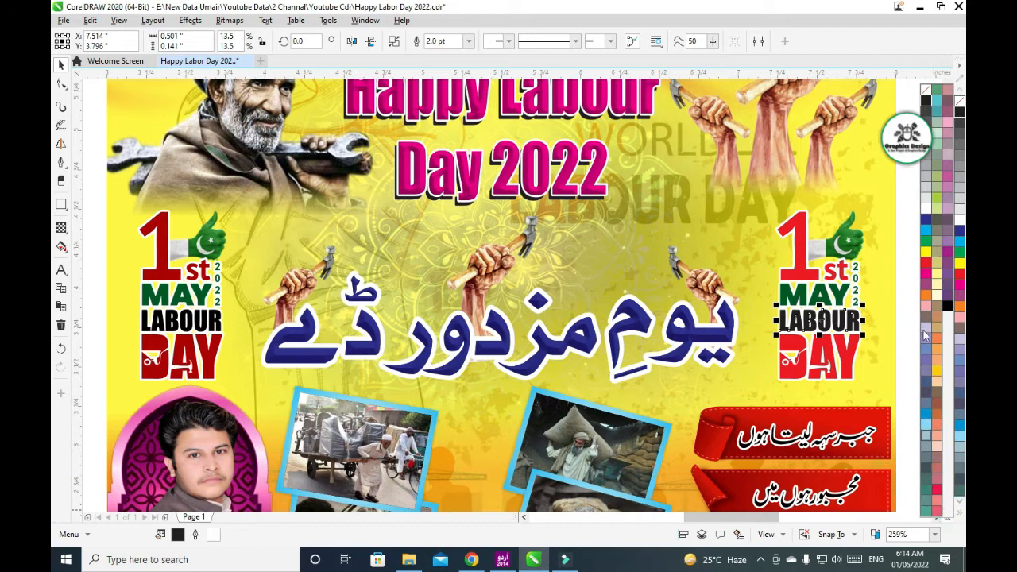
{"action": "left_click", "coordinate": [841, 271]}
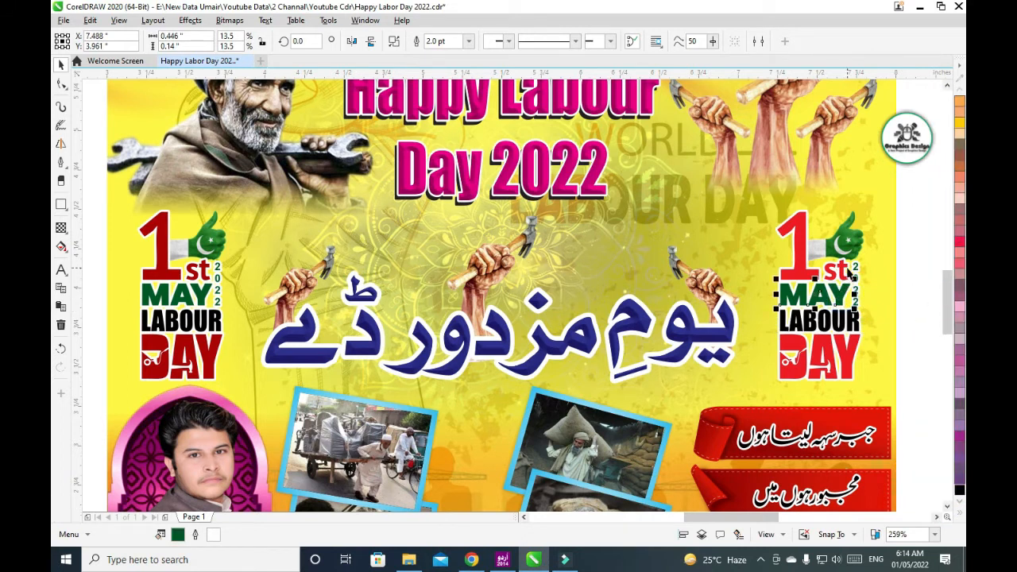
{"action": "left_click", "coordinate": [848, 240]}
{"action": "left_click", "coordinate": [856, 279]}
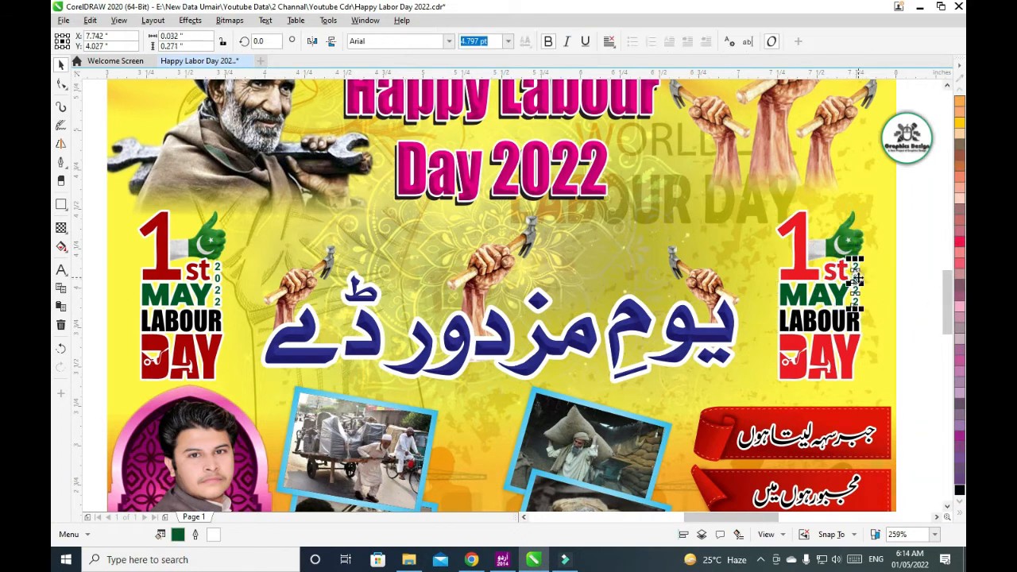
{"action": "left_click", "coordinate": [828, 324]}
- Try 3, 4 and 5 as the last digit of the right emblem's vertical year text, and restore it to 2022
{"action": "double_click", "coordinate": [856, 291]}
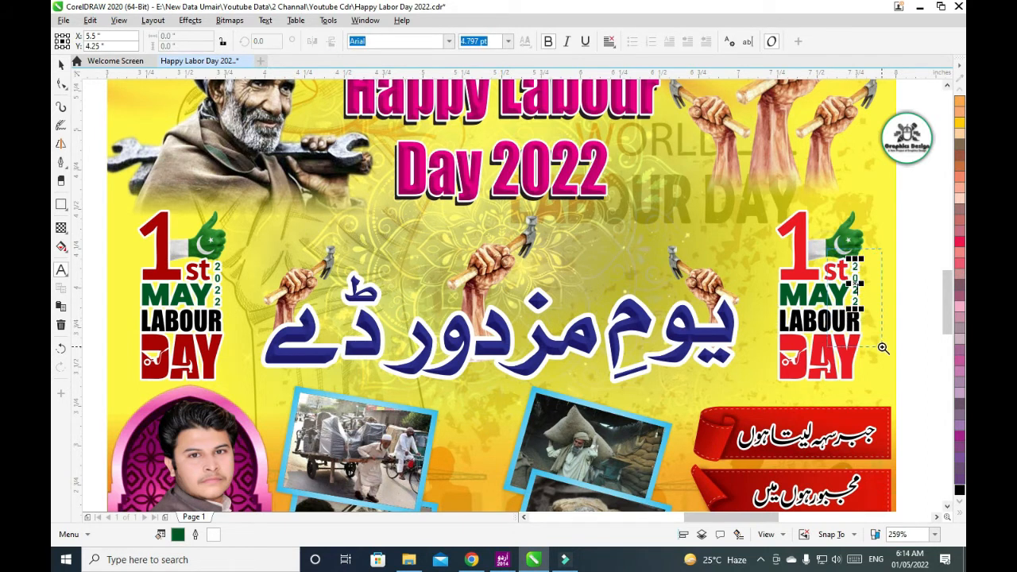
{"action": "scroll", "coordinate": [883, 347], "scroll_direction": "up", "scroll_amount": 4}
{"action": "left_click", "coordinate": [530, 321]}
{"action": "left_click", "coordinate": [522, 312]}
{"action": "left_click", "coordinate": [526, 309]}
{"action": "left_click", "coordinate": [523, 312]}
{"action": "left_click", "coordinate": [530, 312]}
{"action": "key", "text": "BackSpace"}
{"action": "type", "text": "3"}
{"action": "key", "text": "BackSpace"}
{"action": "type", "text": "4"}
{"action": "key", "text": "BackSpace"}
{"action": "type", "text": "5"}
{"action": "key", "text": "BackSpace"}
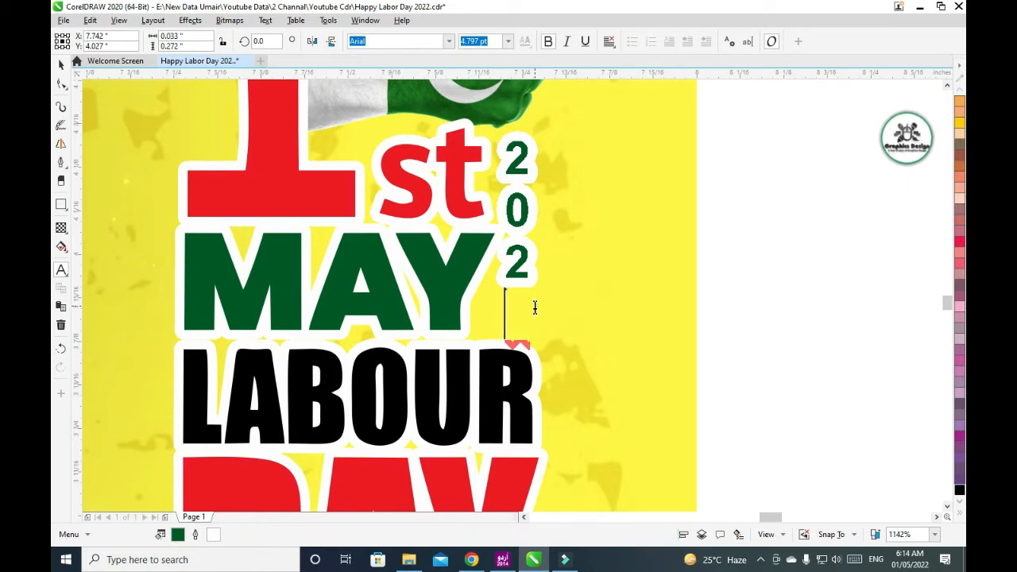
{"action": "type", "text": "2"}
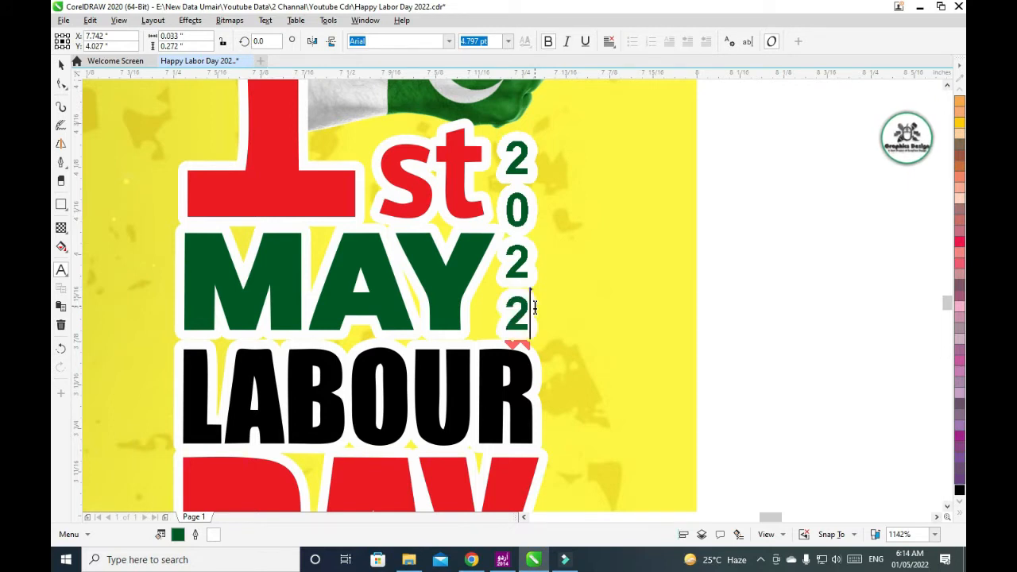
{"action": "left_click", "coordinate": [61, 65]}
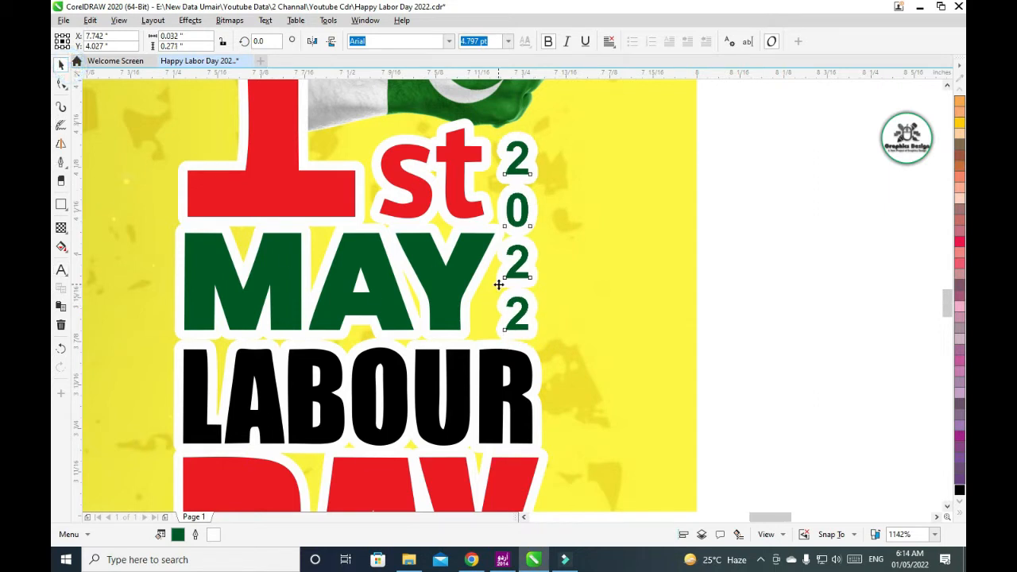
- Try moving the middle and right raised-fist images away from the large Urdu heading, undoing each move
{"action": "scroll", "coordinate": [503, 283], "scroll_direction": "down", "scroll_amount": 5}
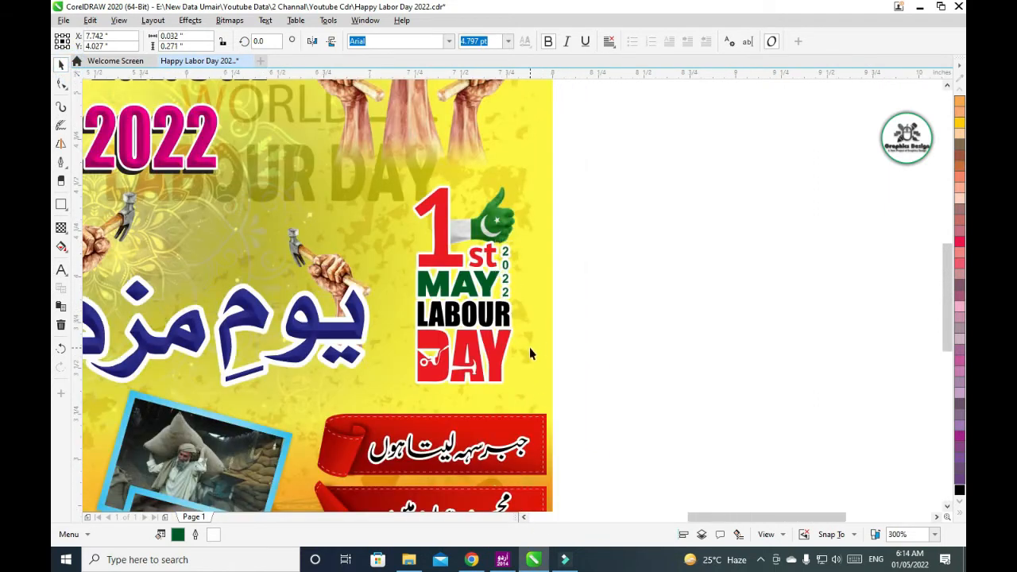
{"action": "scroll", "coordinate": [530, 347], "scroll_direction": "down", "scroll_amount": 2}
{"action": "left_click_drag", "start_coordinate": [603, 201], "coordinate": [164, 415]}
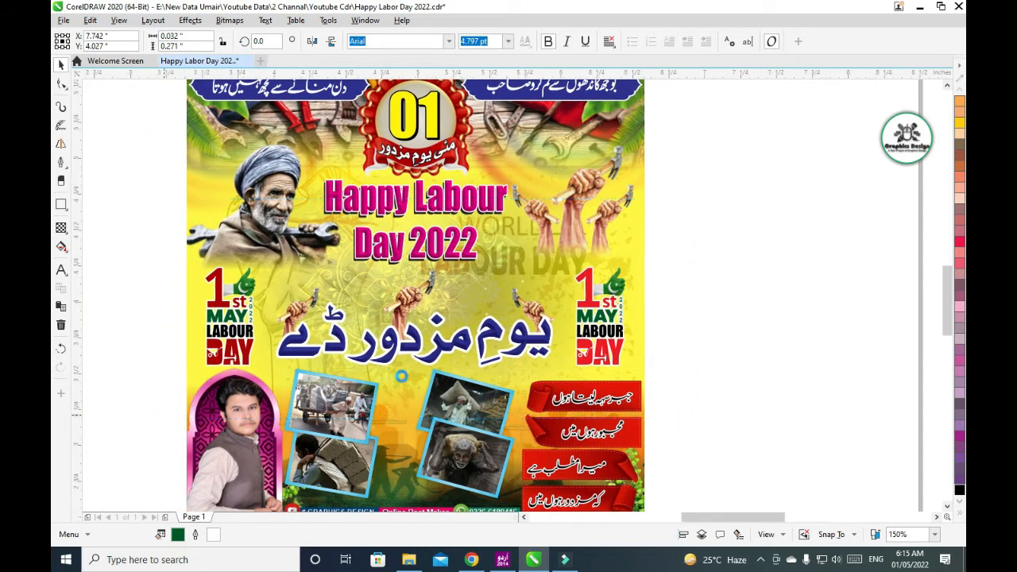
{"action": "left_click", "coordinate": [453, 341]}
{"action": "left_click_drag", "start_coordinate": [506, 337], "coordinate": [556, 220]}
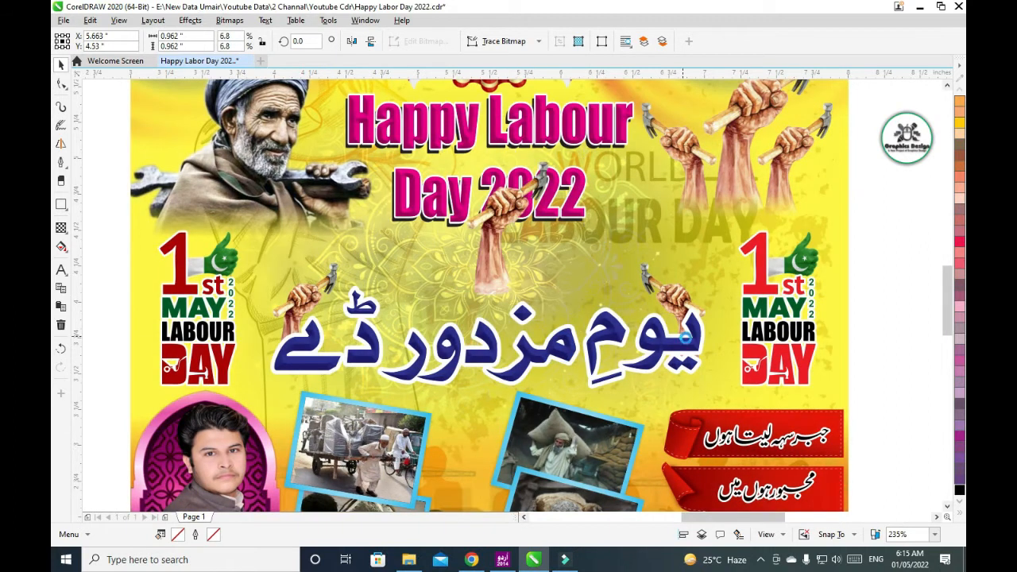
{"action": "key", "text": "ctrl+z"}
{"action": "left_click_drag", "start_coordinate": [677, 289], "coordinate": [670, 243]}
{"action": "key", "text": "ctrl+z"}
- Try salmon pink, black, crimson and brown fills on the large Urdu heading between the two emblems, settling on purple
{"action": "left_click", "coordinate": [597, 349]}
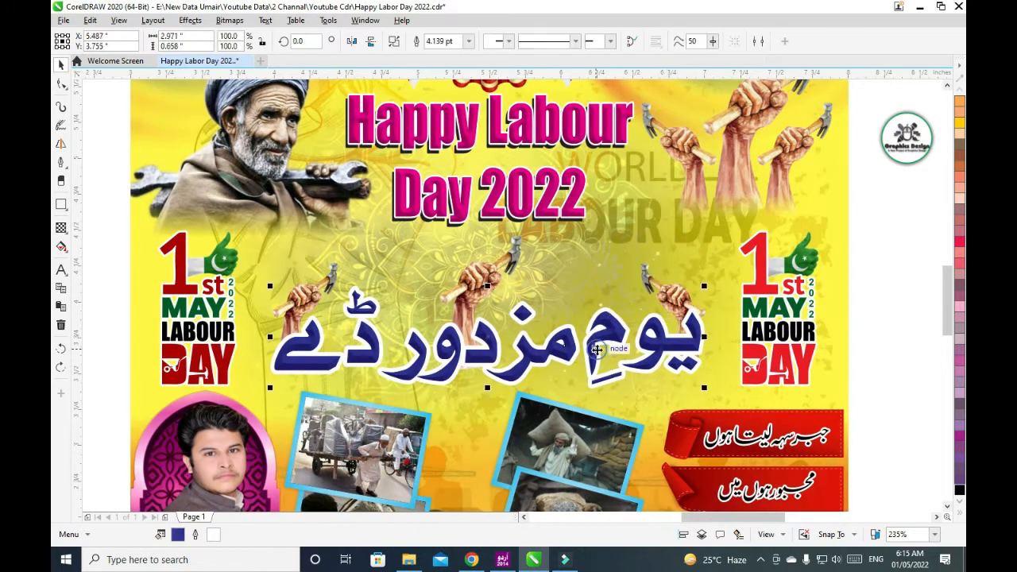
{"action": "left_click", "coordinate": [960, 243]}
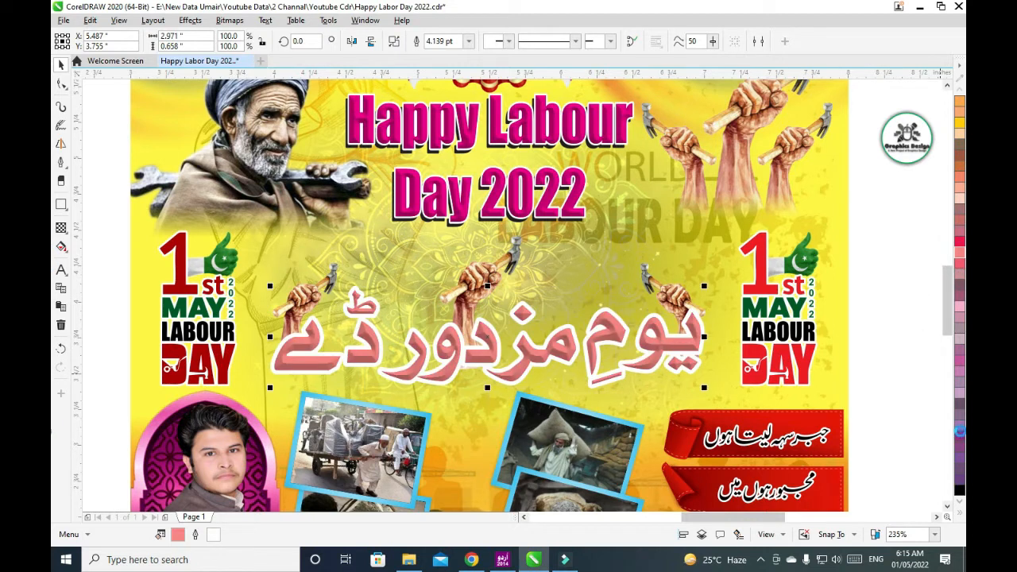
{"action": "left_click", "coordinate": [960, 427]}
{"action": "left_click", "coordinate": [960, 490]}
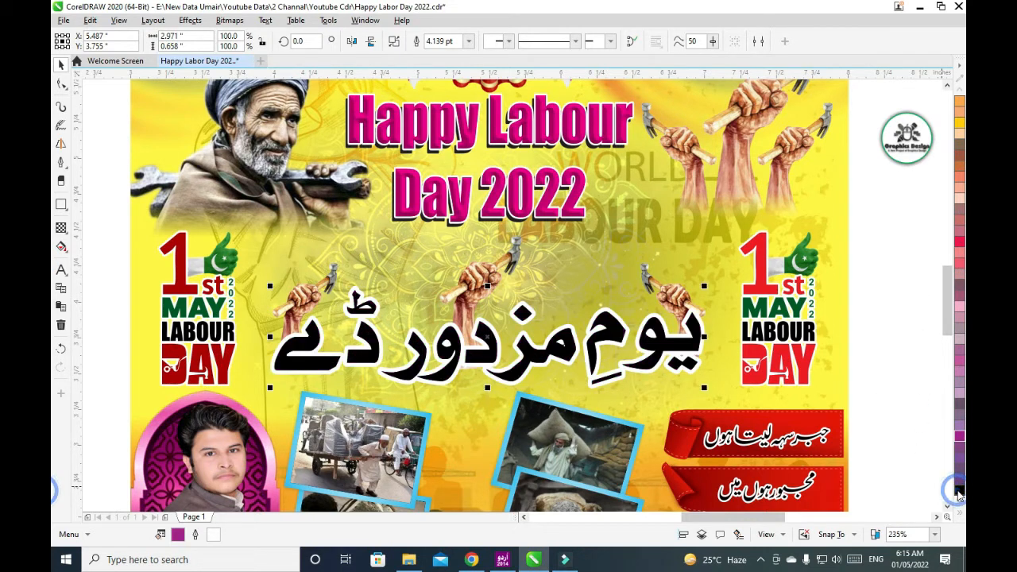
{"action": "left_click", "coordinate": [959, 433]}
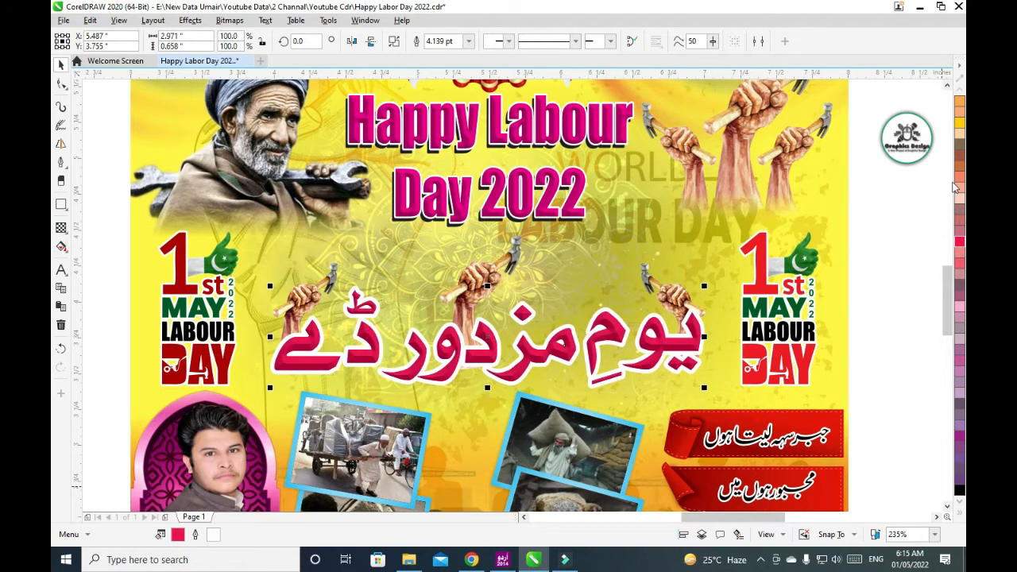
{"action": "left_click", "coordinate": [962, 159]}
{"action": "left_click", "coordinate": [959, 228]}
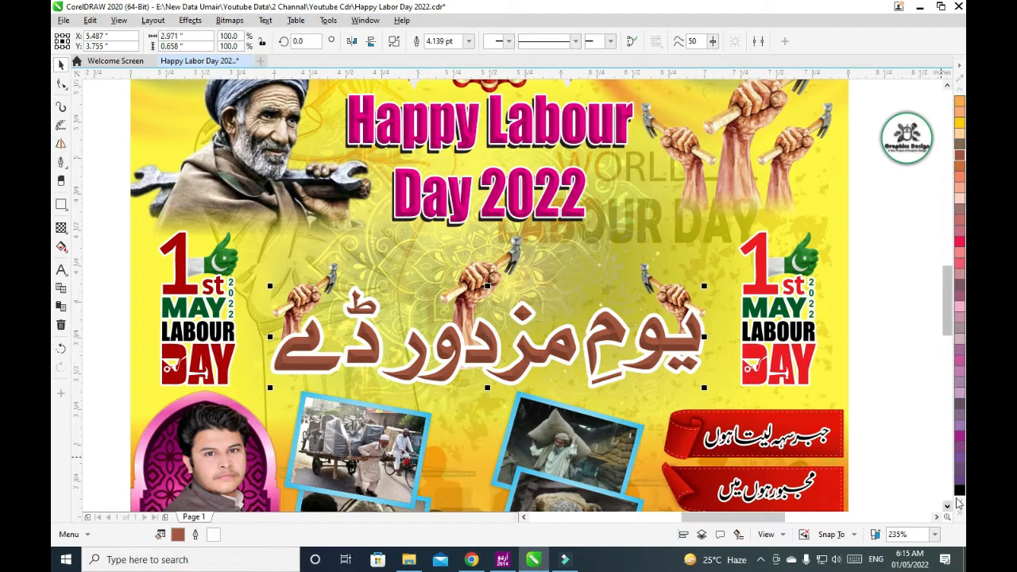
{"action": "left_click", "coordinate": [960, 437]}
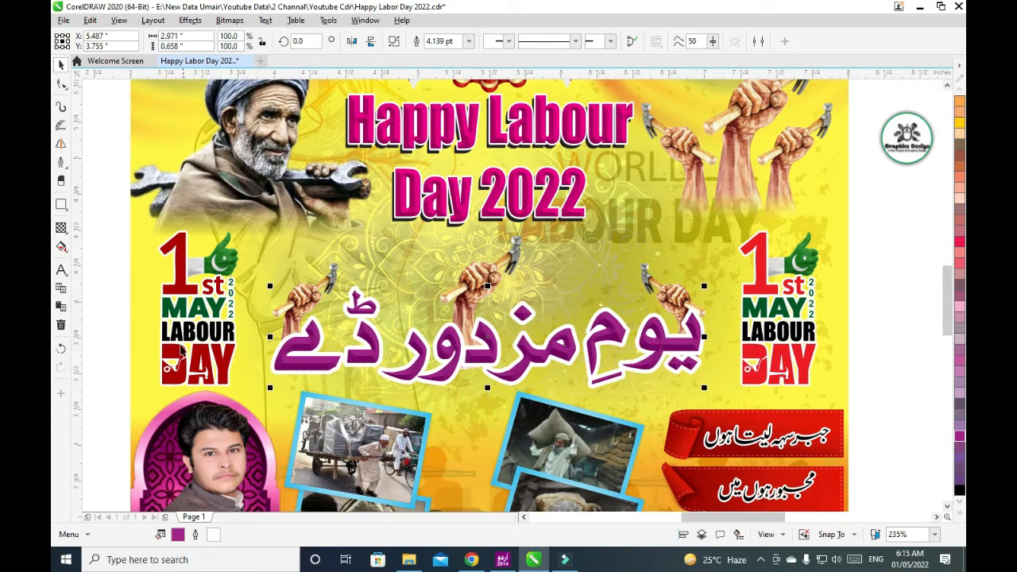
- Slightly enlarge the blue-framed worker photos on the lower part of the poster, repeating the same scaling on the second pair
{"action": "left_click", "coordinate": [182, 356]}
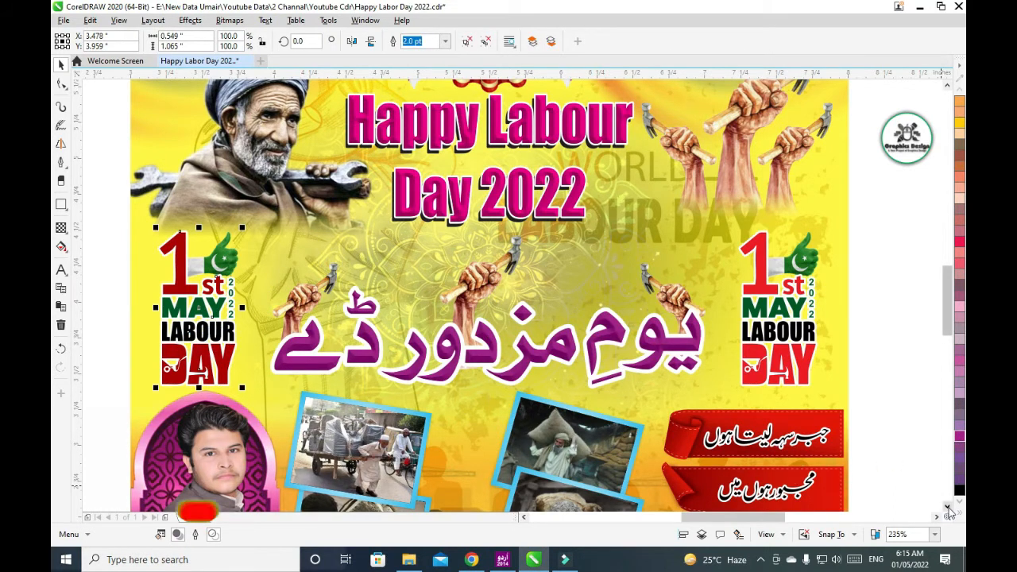
{"action": "left_click", "coordinate": [947, 507]}
{"action": "left_click", "coordinate": [947, 507]}
{"action": "left_click", "coordinate": [947, 507]}
{"action": "left_click", "coordinate": [947, 507]}
{"action": "left_click", "coordinate": [246, 305]}
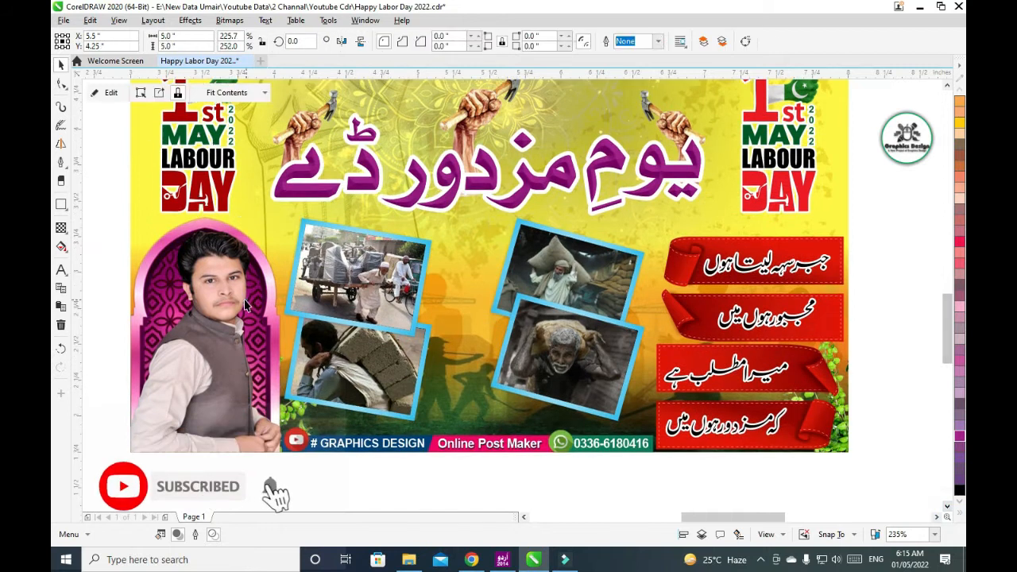
{"action": "left_click", "coordinate": [347, 350]}
{"action": "left_click_drag", "start_coordinate": [444, 429], "coordinate": [450, 436]}
{"action": "left_click", "coordinate": [515, 360]}
{"action": "key", "text": "ctrl+r"}
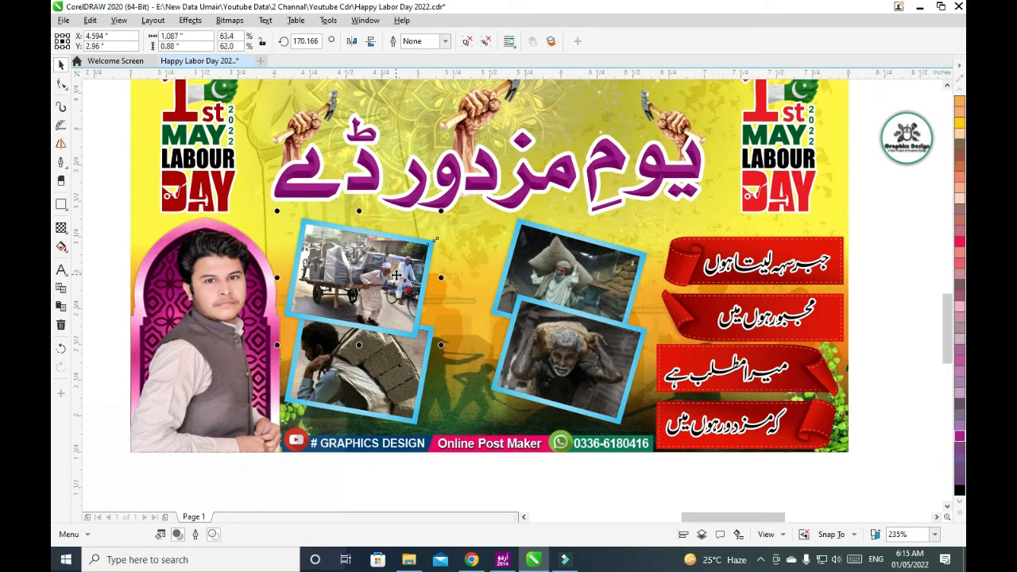
- Edit the framed cart-puller photo's contents and brighten it by raising the Tone Curve's midpoint to about X 116, Y 140
{"action": "left_click", "coordinate": [391, 280]}
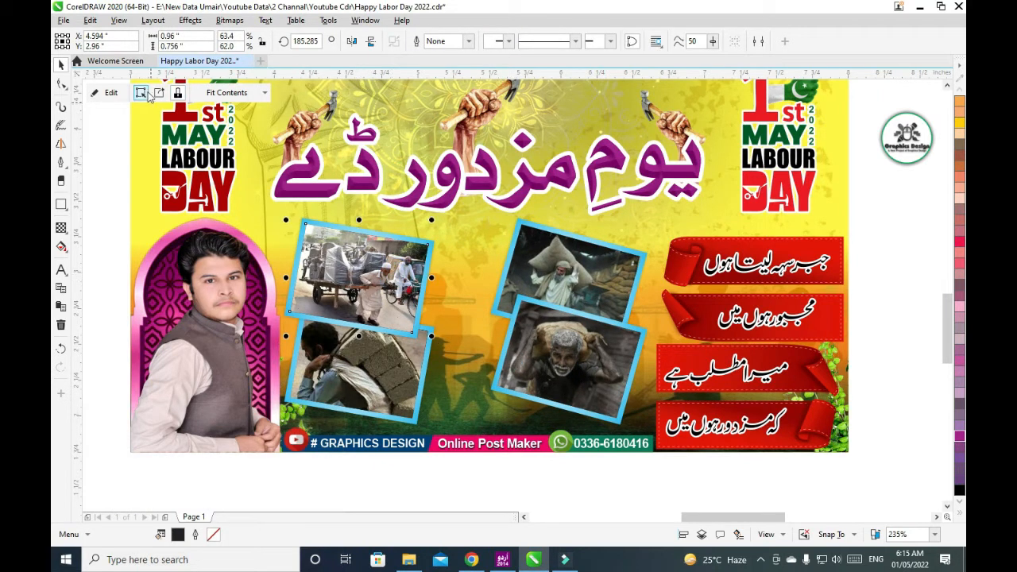
{"action": "left_click", "coordinate": [111, 92]}
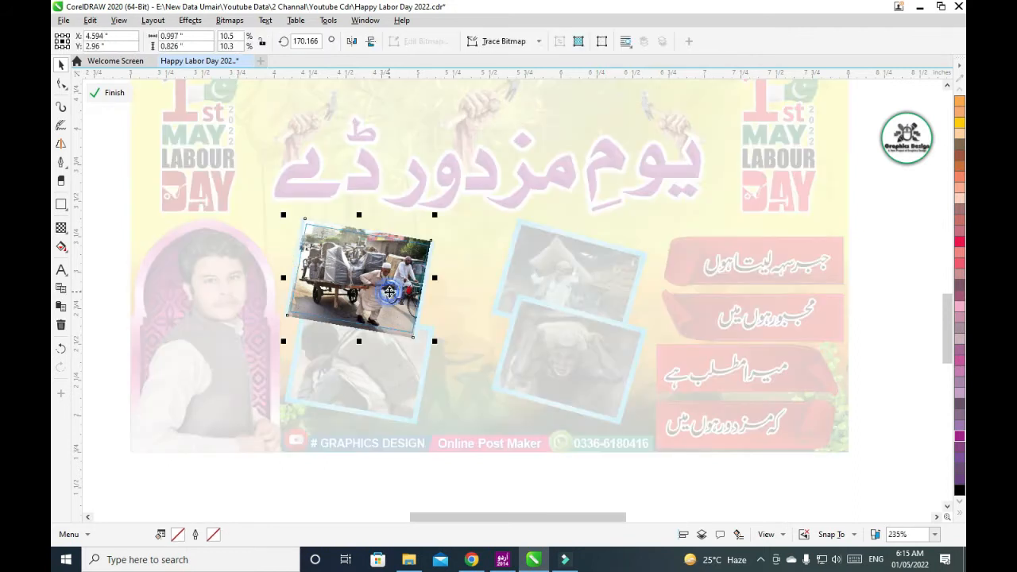
{"action": "left_click", "coordinate": [190, 20]}
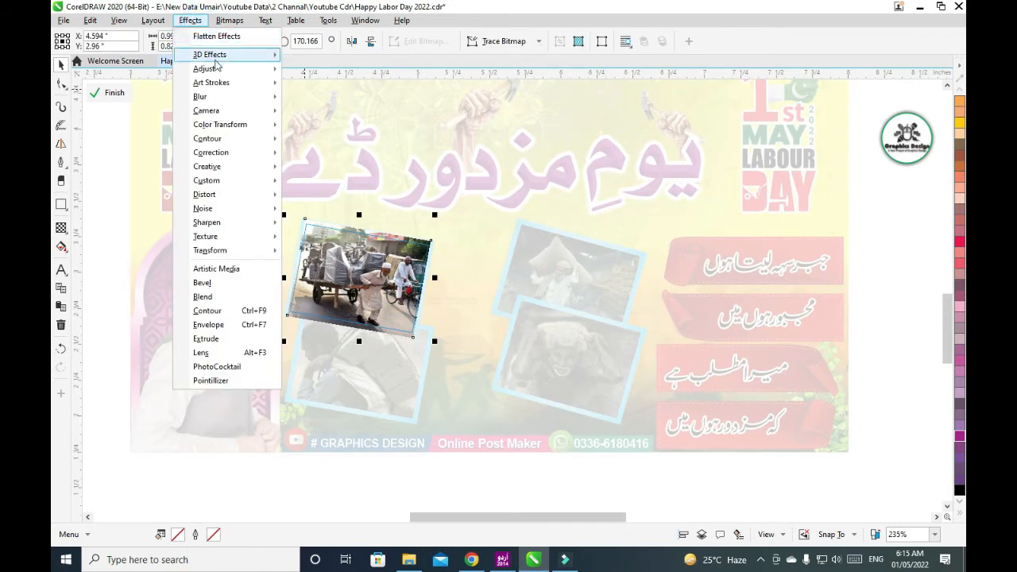
{"action": "mouse_move", "coordinate": [204, 69]}
{"action": "left_click", "coordinate": [323, 149]}
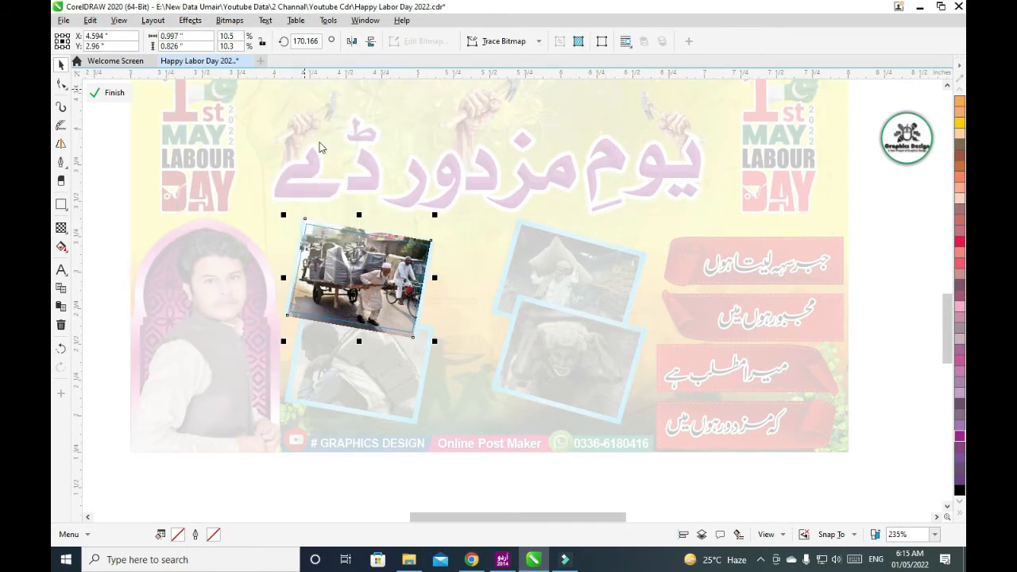
{"action": "left_click_drag", "start_coordinate": [337, 90], "coordinate": [569, 157]}
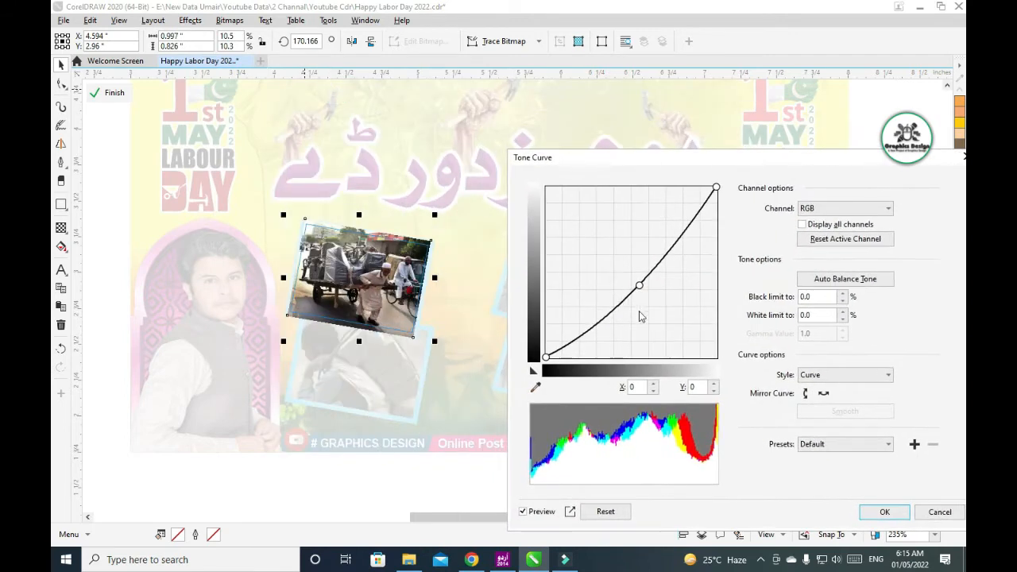
{"action": "left_click_drag", "start_coordinate": [642, 287], "coordinate": [626, 267]}
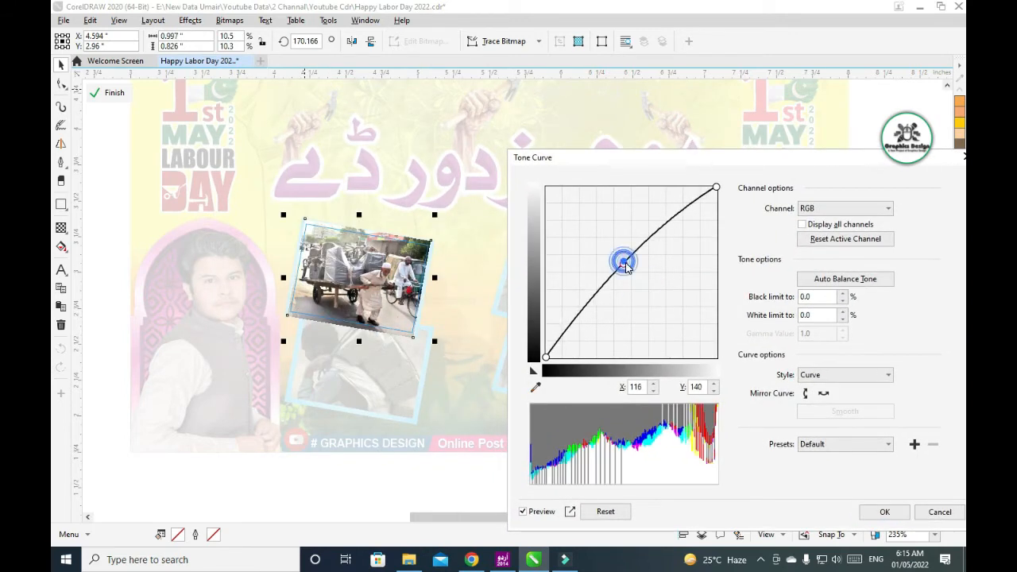
{"action": "left_click", "coordinate": [882, 511]}
{"action": "left_click", "coordinate": [127, 94]}
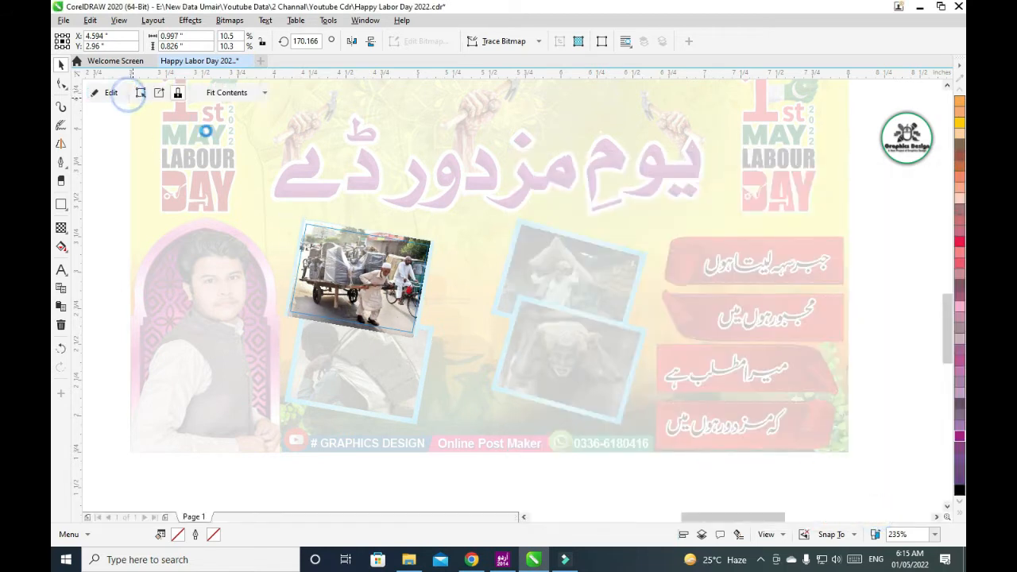
- Edit the framed block-carrier photo's contents and brighten it by applying the same raised Tone Curve as on the cart-puller photo
{"action": "left_click", "coordinate": [352, 369]}
{"action": "left_click", "coordinate": [109, 93]}
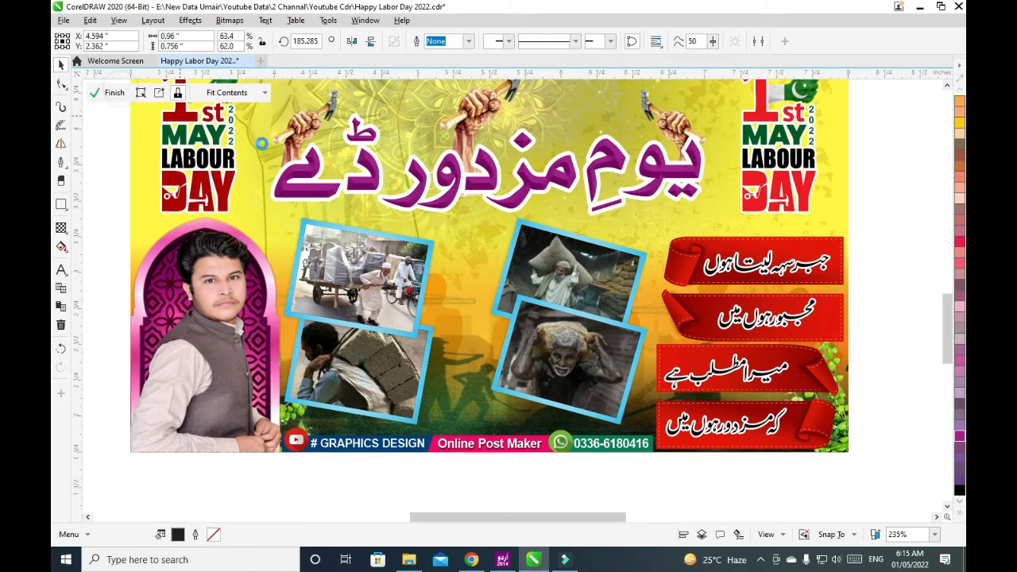
{"action": "left_click", "coordinate": [389, 381]}
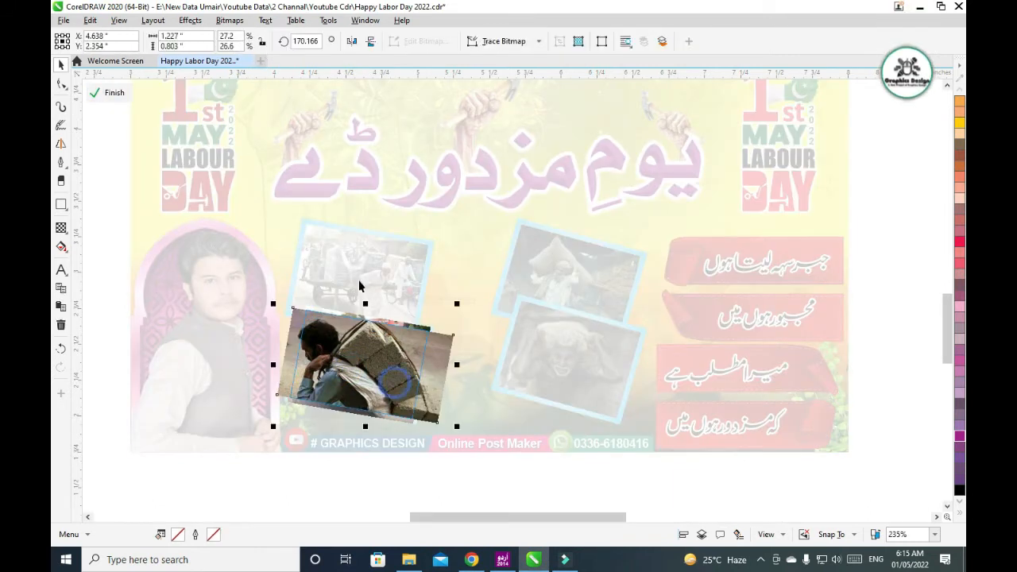
{"action": "left_click", "coordinate": [190, 20]}
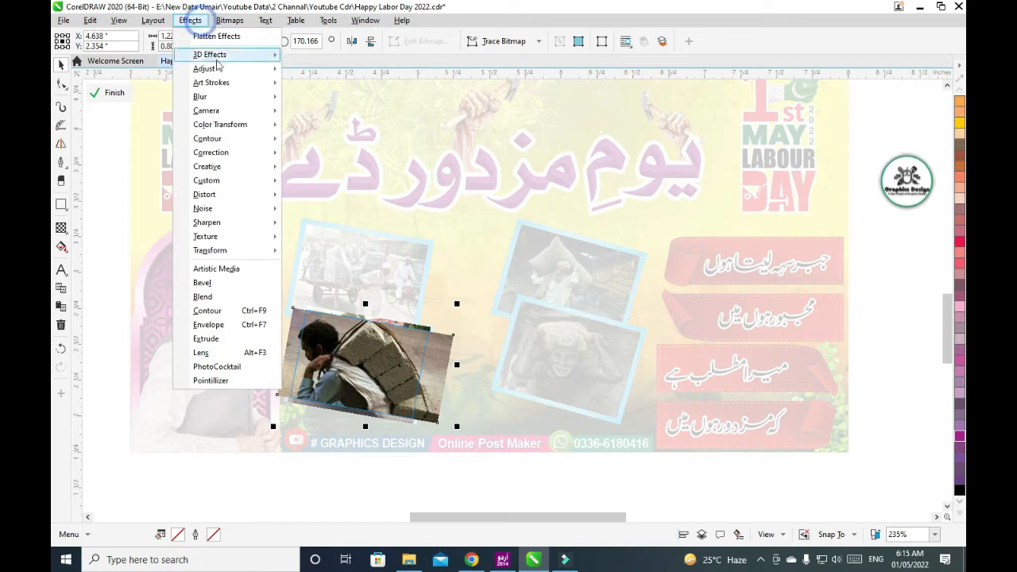
{"action": "mouse_move", "coordinate": [213, 69]}
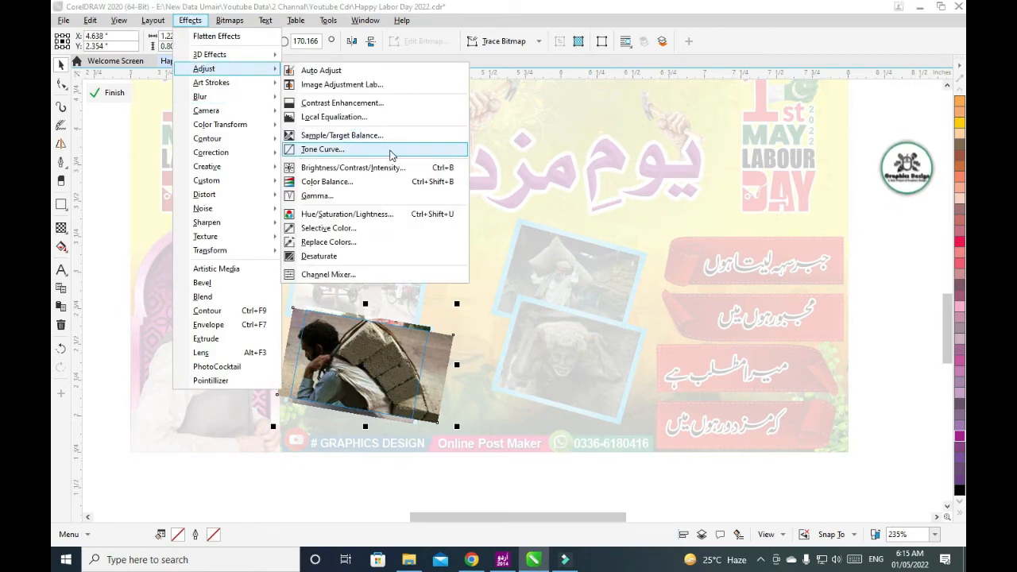
{"action": "left_click", "coordinate": [395, 150]}
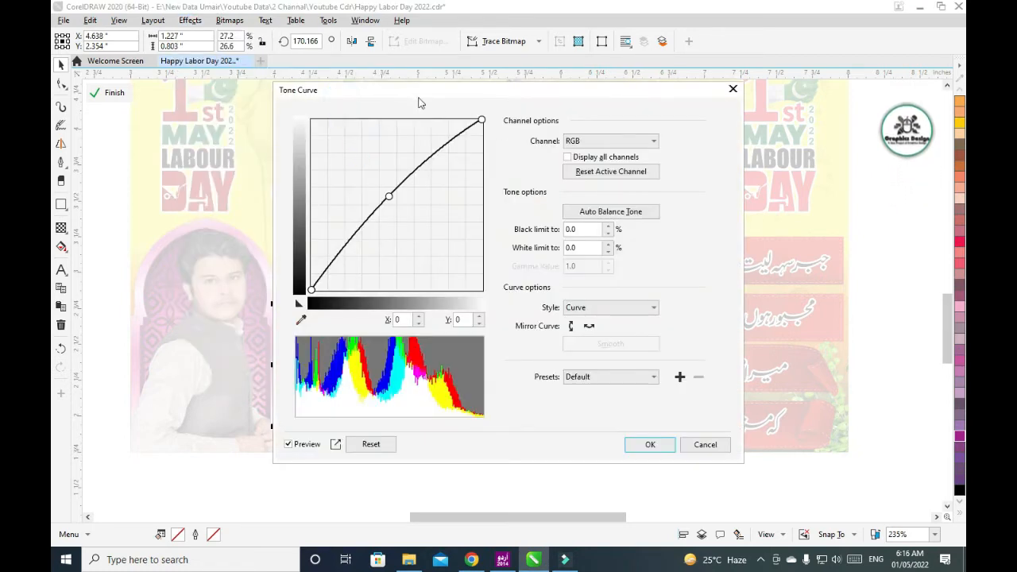
{"action": "left_click_drag", "start_coordinate": [418, 96], "coordinate": [617, 147]}
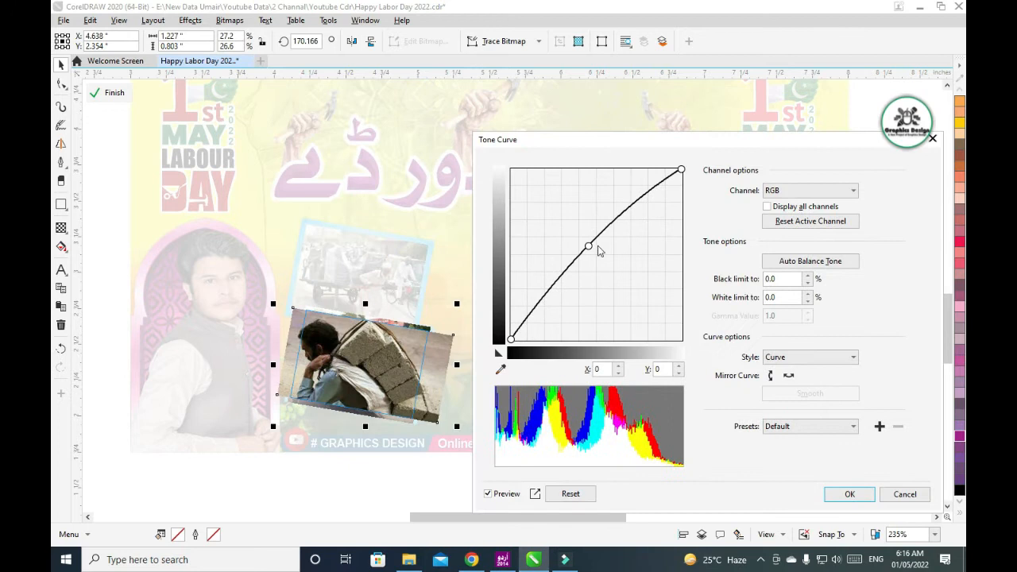
{"action": "left_click", "coordinate": [847, 494]}
{"action": "left_click", "coordinate": [112, 93]}
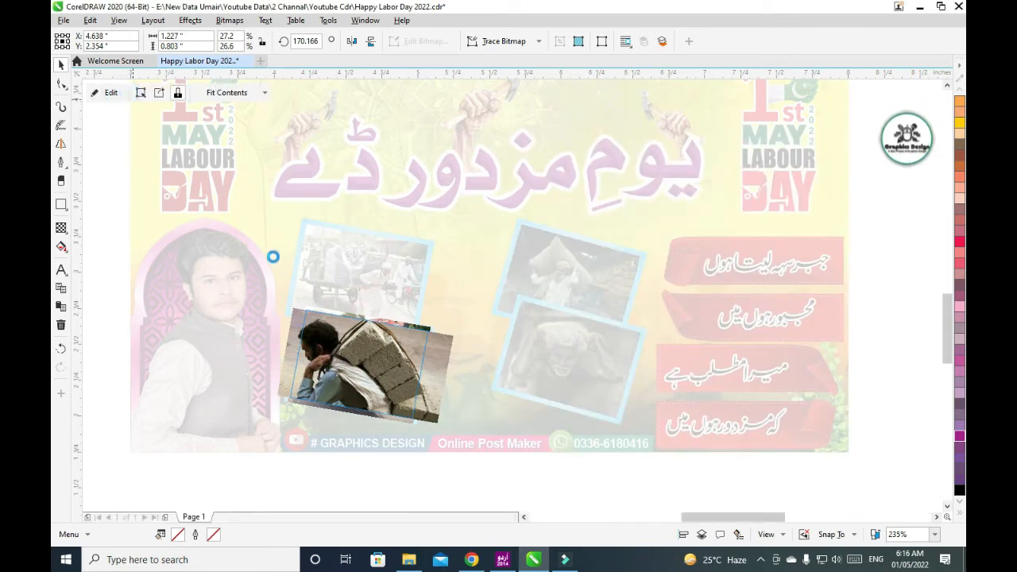
- Brighten the framed sack-carrier photo inside its frame with the same raised Tone Curve, finishing the contents editing
{"action": "left_click", "coordinate": [569, 262]}
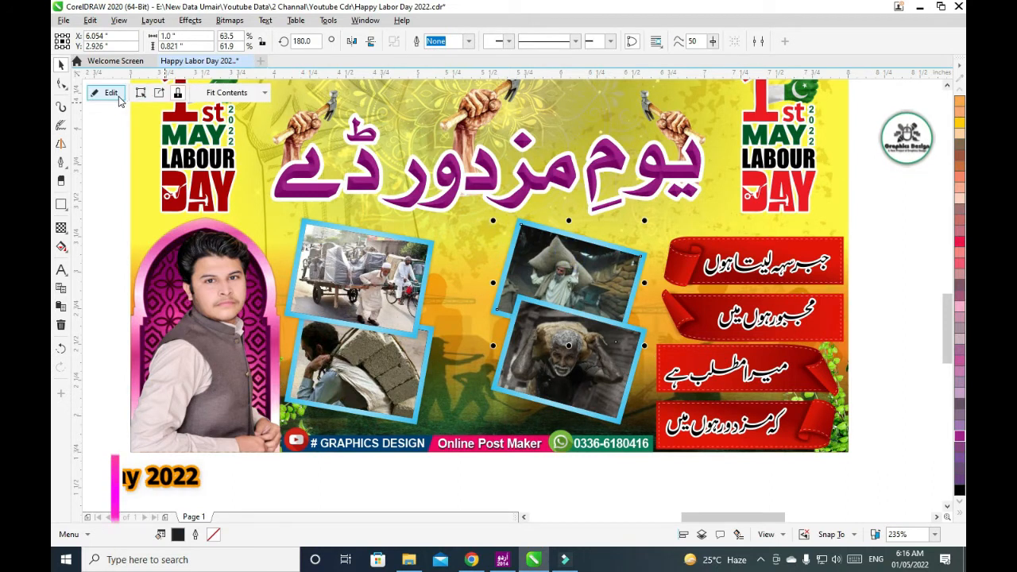
{"action": "double_click", "coordinate": [553, 266]}
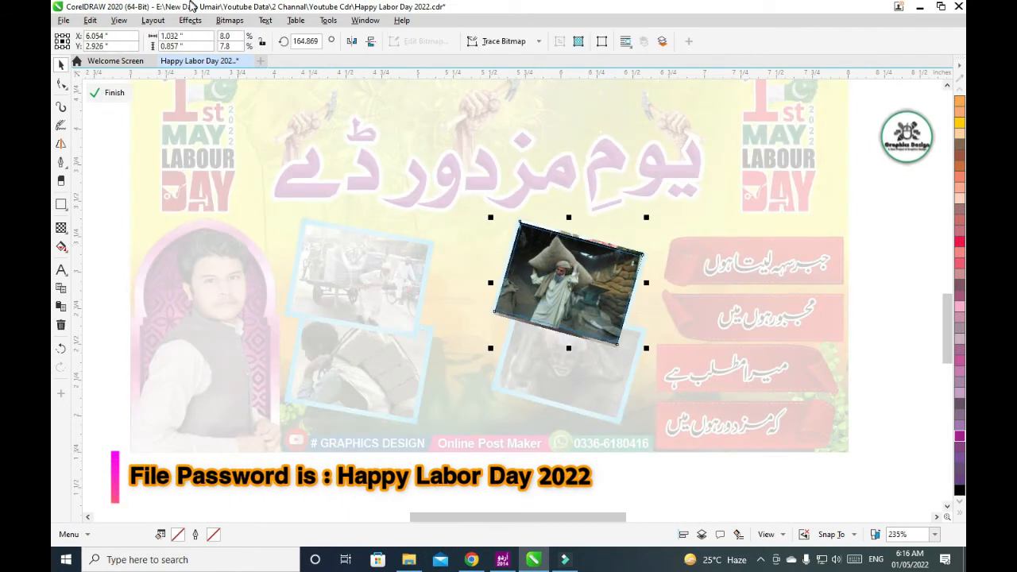
{"action": "left_click", "coordinate": [190, 20]}
{"action": "mouse_move", "coordinate": [220, 70]}
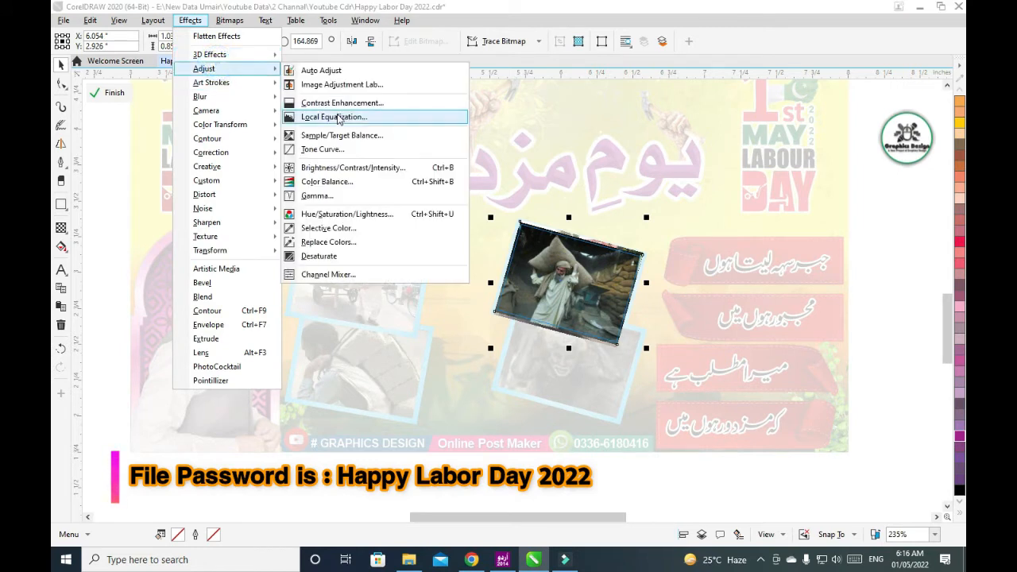
{"action": "left_click", "coordinate": [342, 148]}
{"action": "left_click_drag", "start_coordinate": [482, 95], "coordinate": [201, 46]}
{"action": "left_click", "coordinate": [370, 397]}
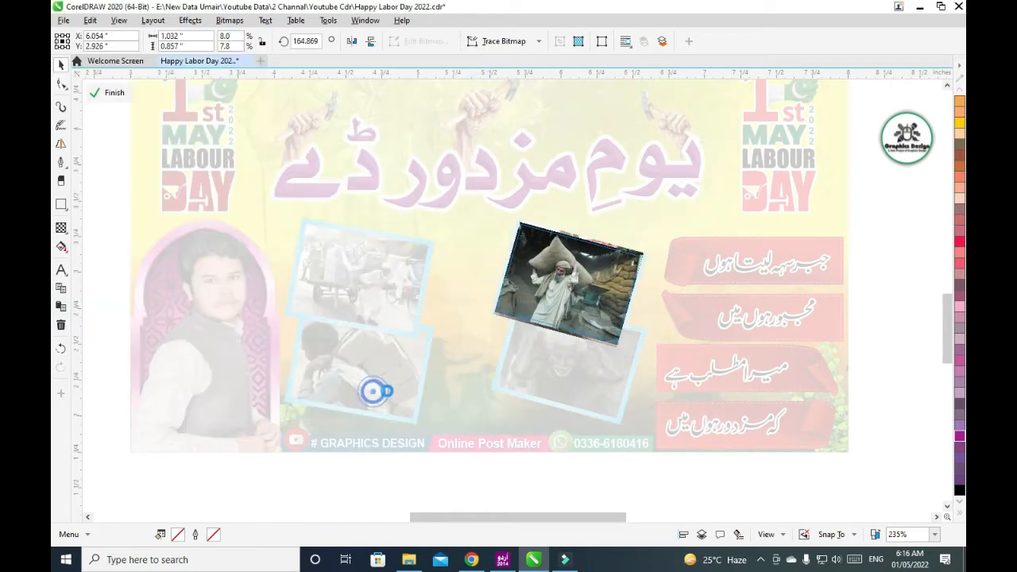
{"action": "left_click", "coordinate": [109, 92]}
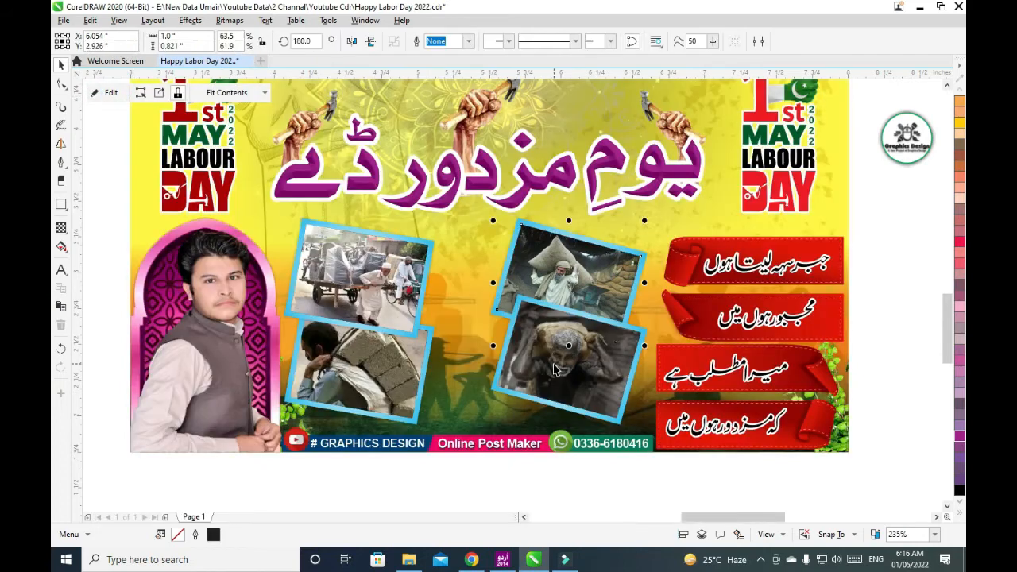
- Edit the framed photo of the white-moustached worker and brighten it by raising the Tone Curve's midpoint to X 111, Y 144
{"action": "left_click", "coordinate": [555, 369]}
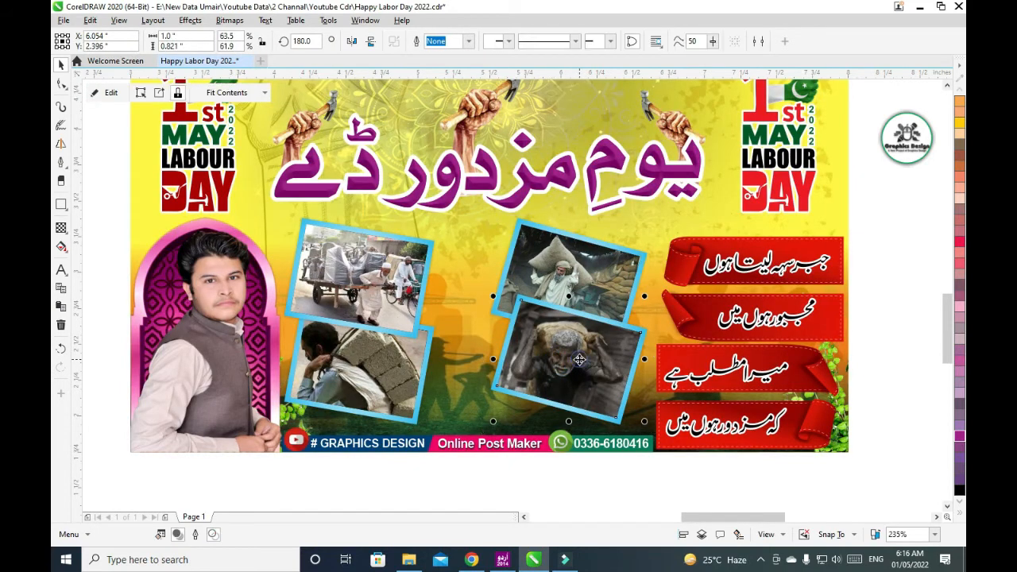
{"action": "double_click", "coordinate": [601, 401]}
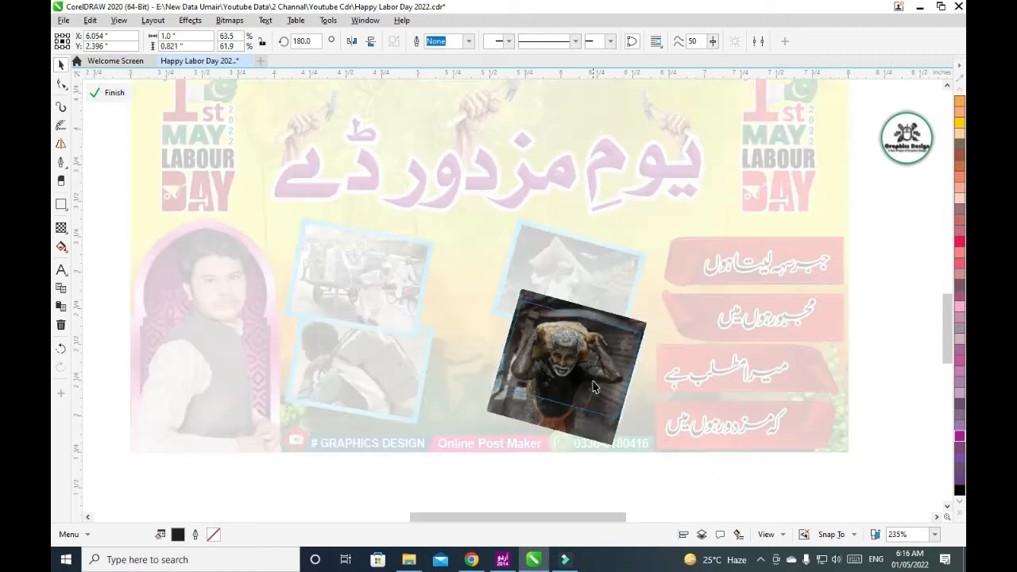
{"action": "left_click", "coordinate": [197, 22]}
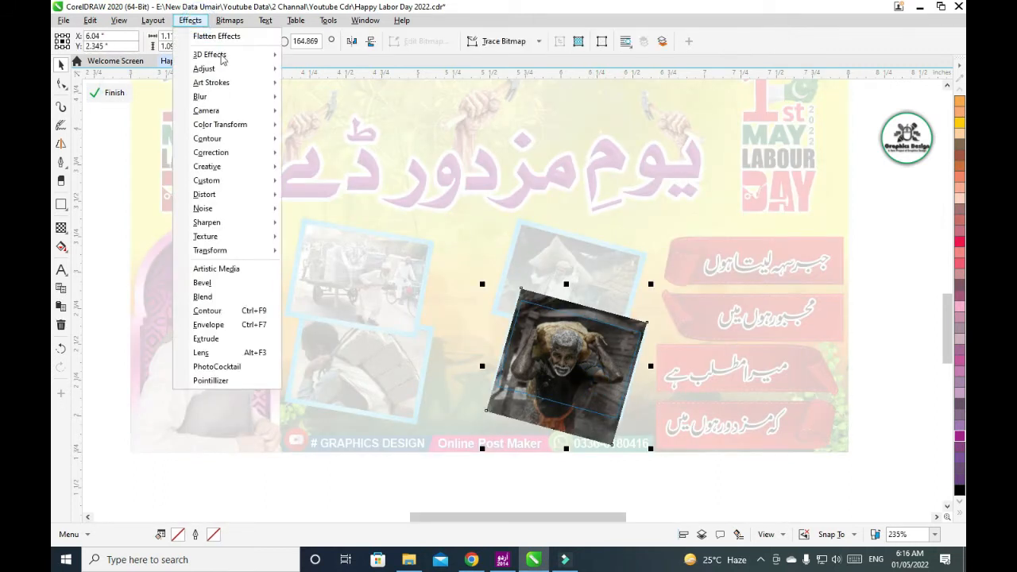
{"action": "left_click", "coordinate": [352, 148]}
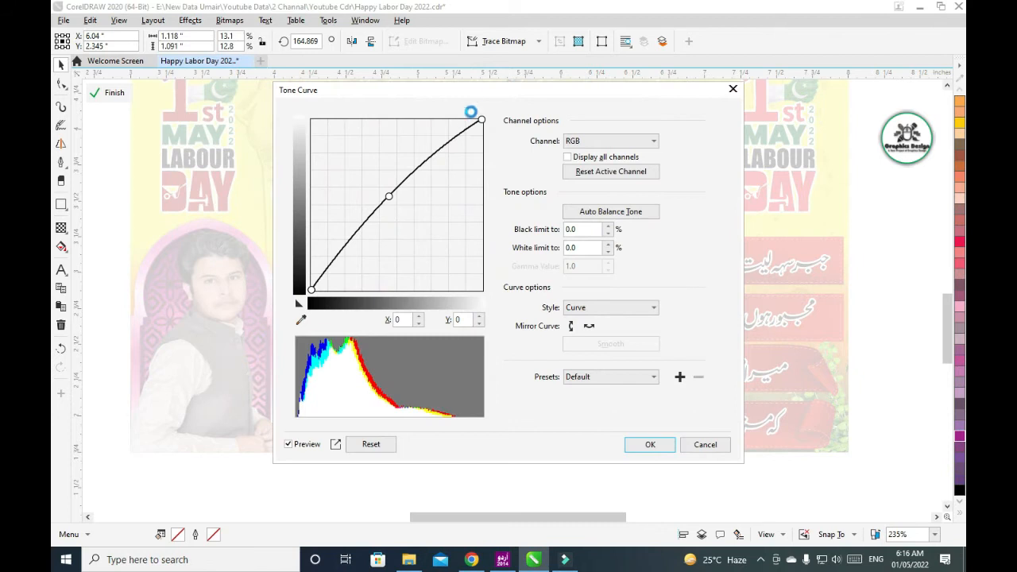
{"action": "left_click_drag", "start_coordinate": [480, 102], "coordinate": [216, 68]}
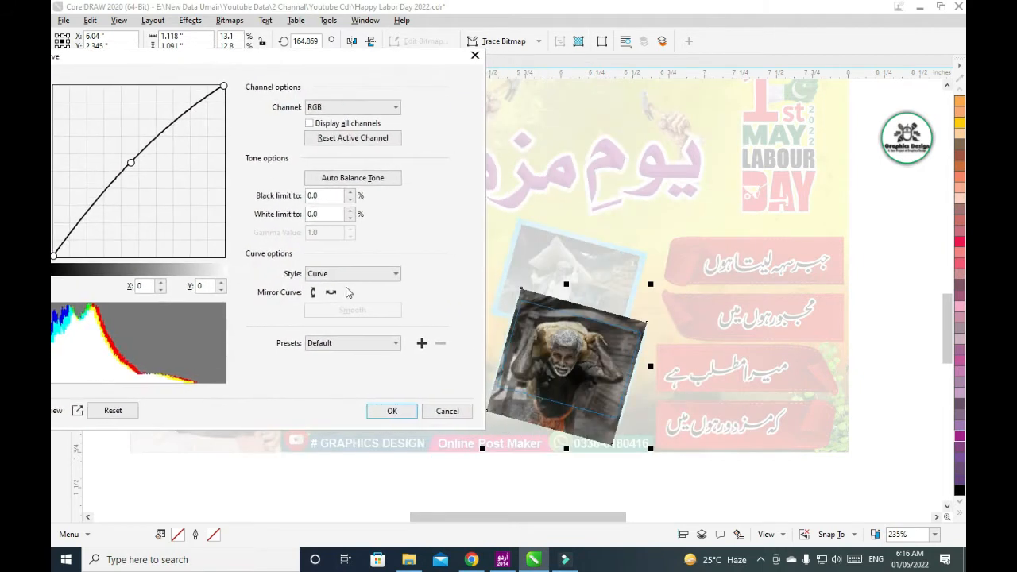
{"action": "left_click", "coordinate": [132, 165]}
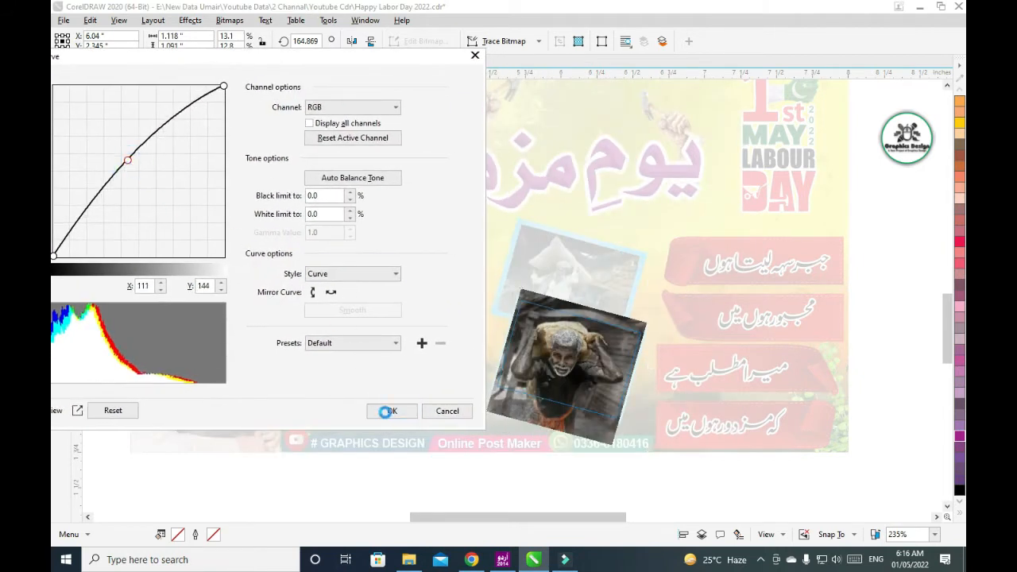
{"action": "left_click", "coordinate": [393, 412]}
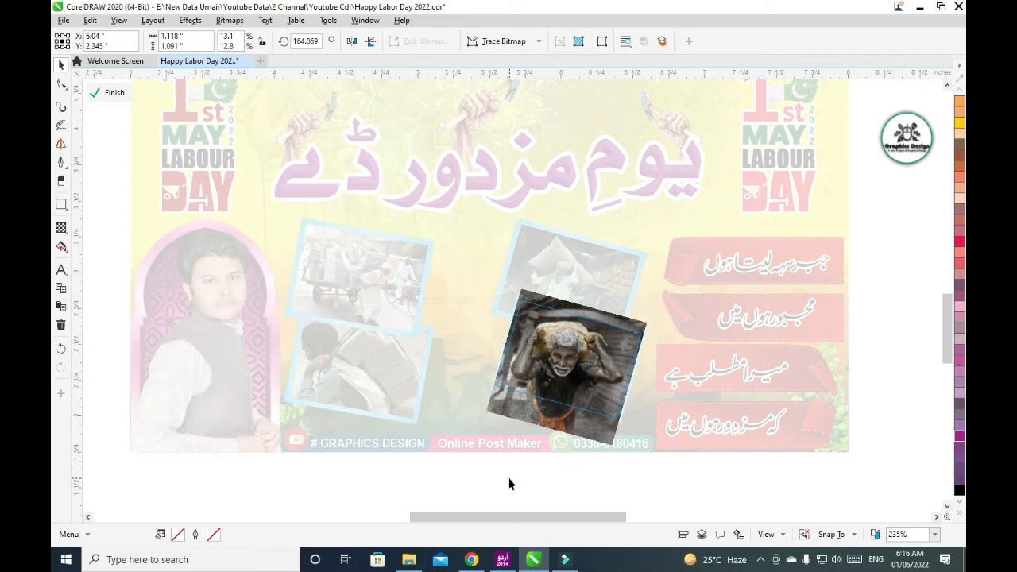
{"action": "left_click", "coordinate": [509, 483]}
{"action": "left_click", "coordinate": [120, 96]}
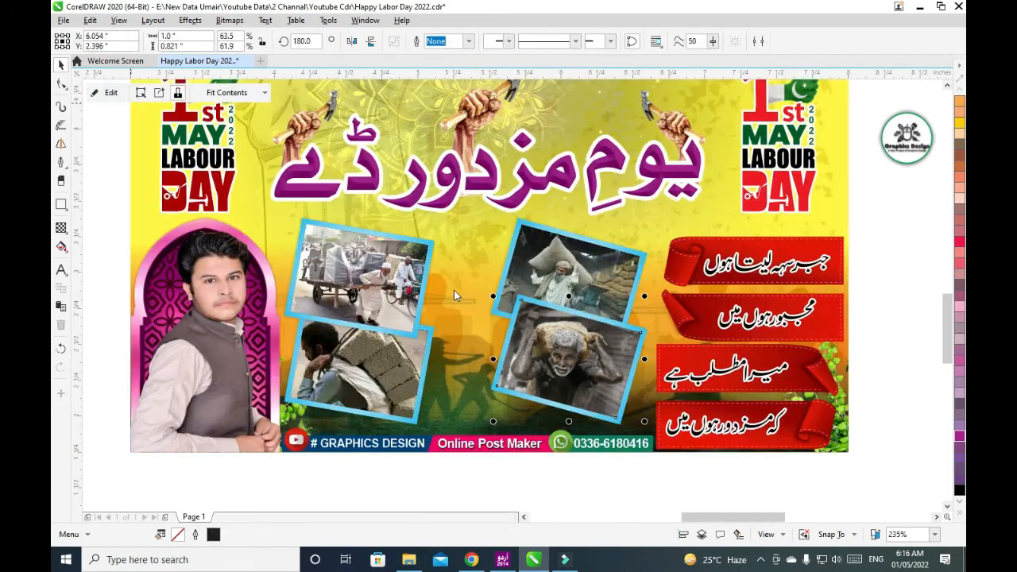
- Try crimson, cyan, light grey and yellow fills on the Urdu lines over the red ribbons, settling on dark blue
{"action": "left_click", "coordinate": [751, 420]}
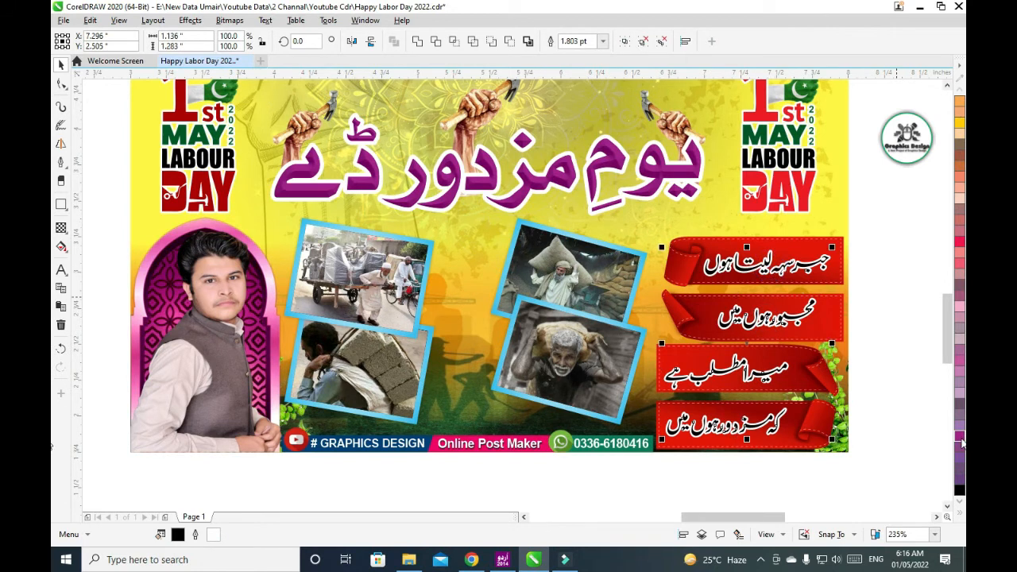
{"action": "left_click", "coordinate": [960, 436]}
{"action": "left_click", "coordinate": [959, 241]}
{"action": "left_click", "coordinate": [960, 513]}
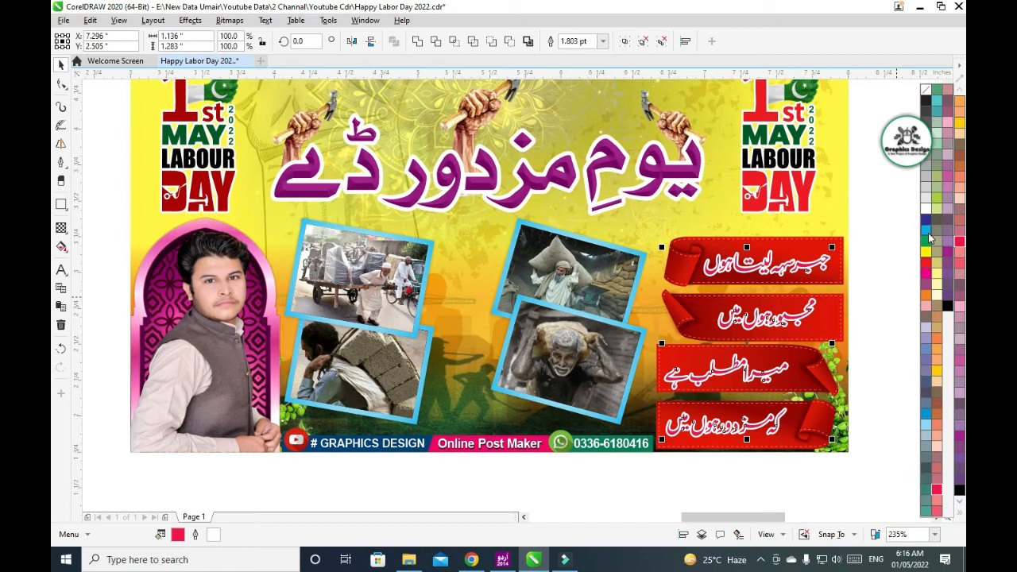
{"action": "left_click", "coordinate": [927, 229]}
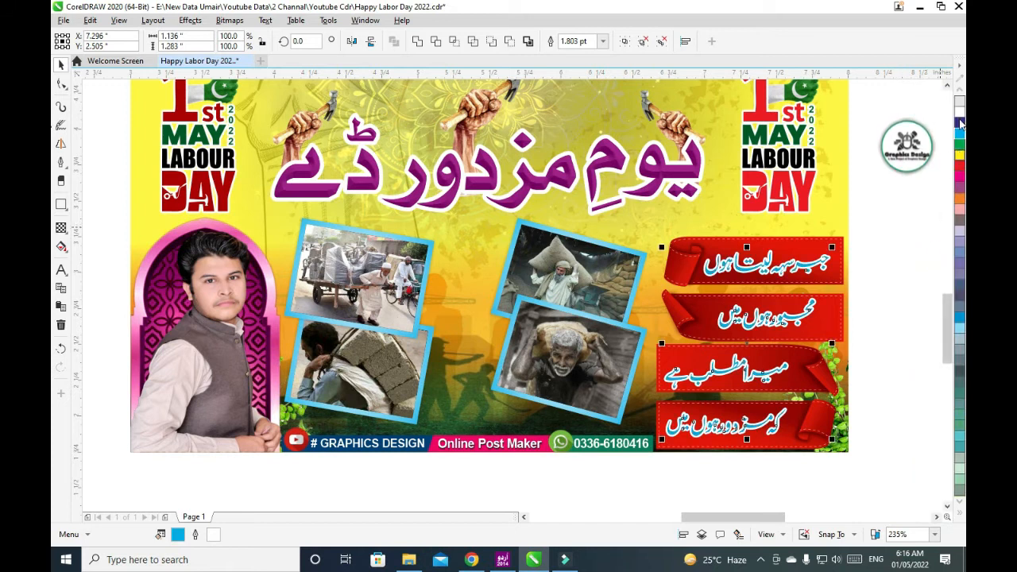
{"action": "left_click", "coordinate": [961, 158]}
{"action": "left_click", "coordinate": [960, 139]}
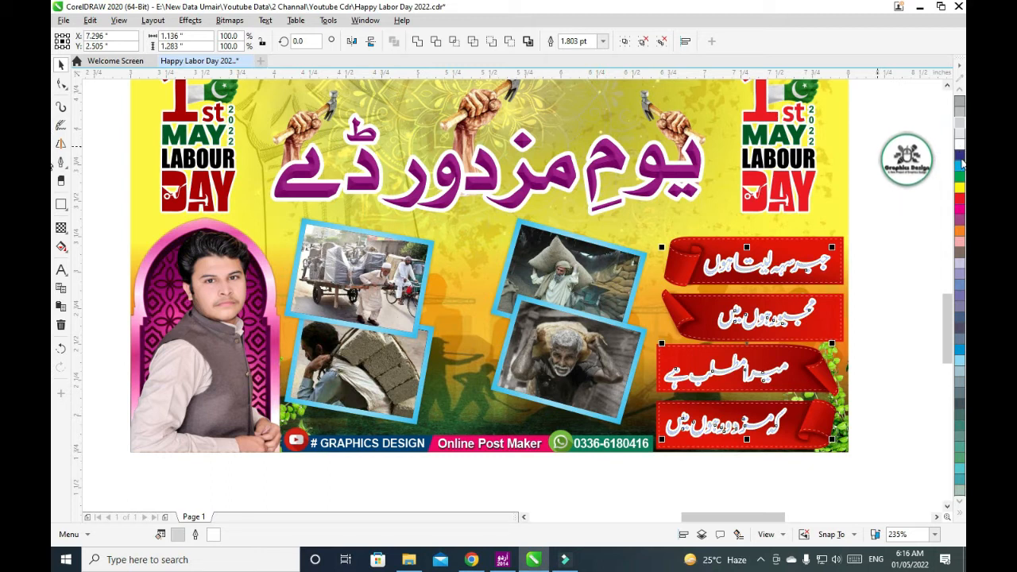
{"action": "left_click", "coordinate": [960, 185]}
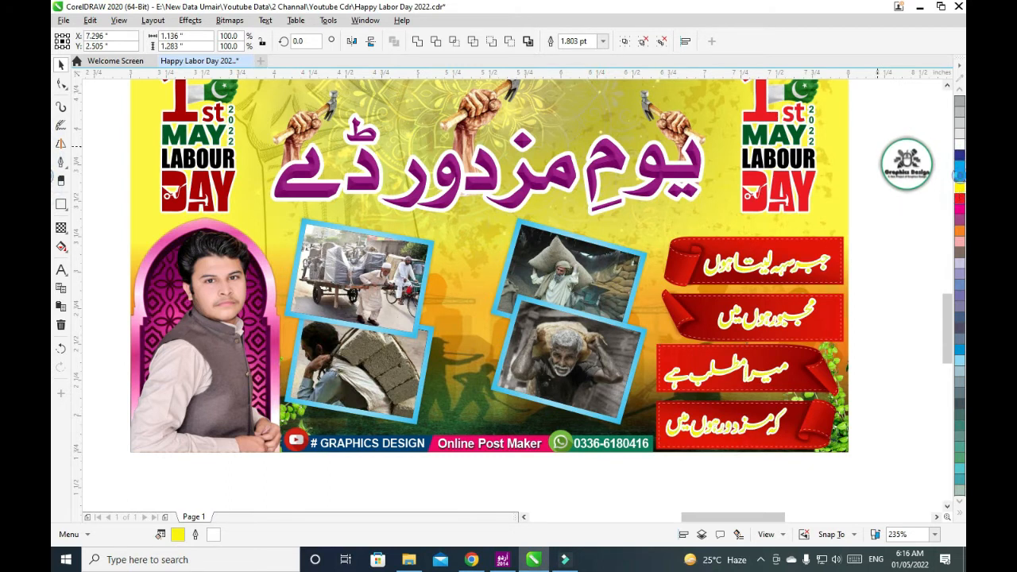
{"action": "left_click", "coordinate": [960, 175]}
{"action": "left_click", "coordinate": [959, 155]}
{"action": "left_click", "coordinate": [888, 292]}
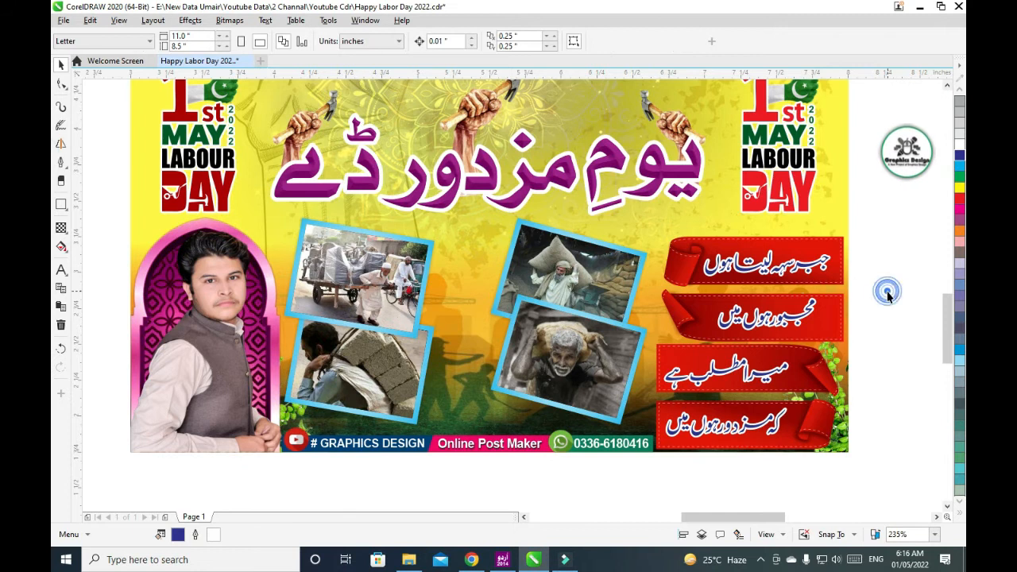
- Show the whole page and open the main poster frame's contents for editing
{"action": "left_click", "coordinate": [586, 445]}
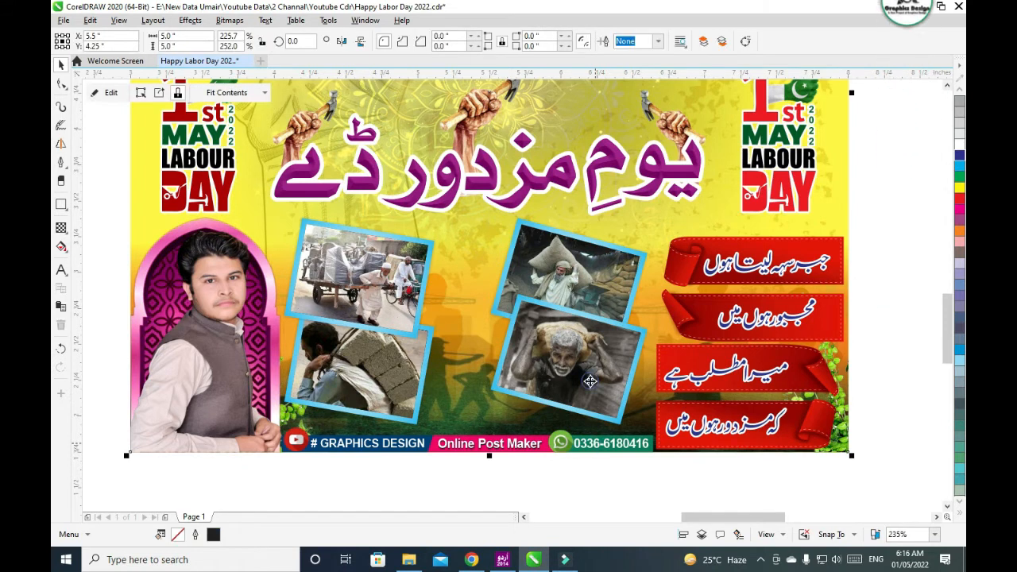
{"action": "left_click", "coordinate": [589, 381]}
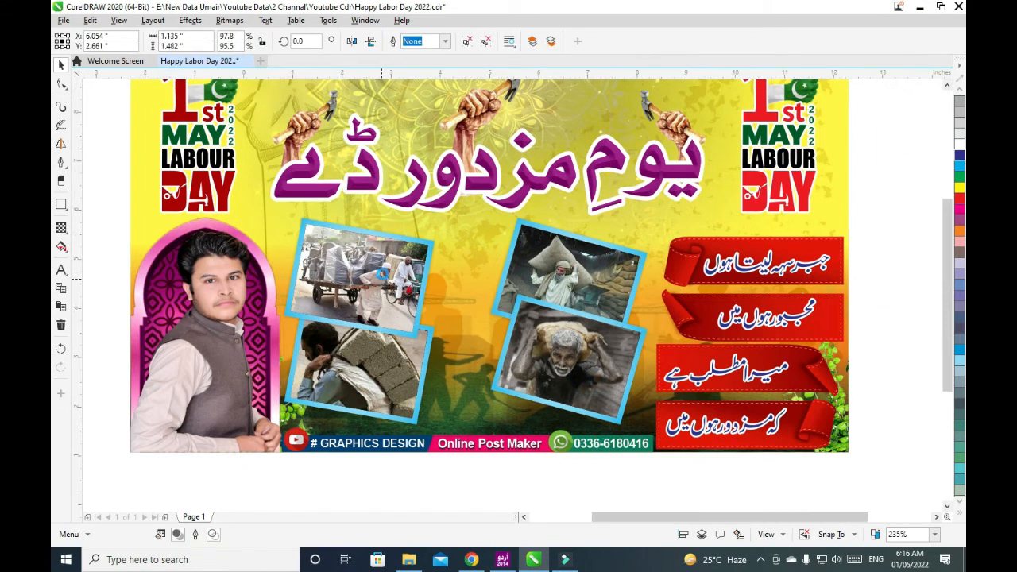
{"action": "key", "text": "shift+F4"}
{"action": "left_click", "coordinate": [385, 206]}
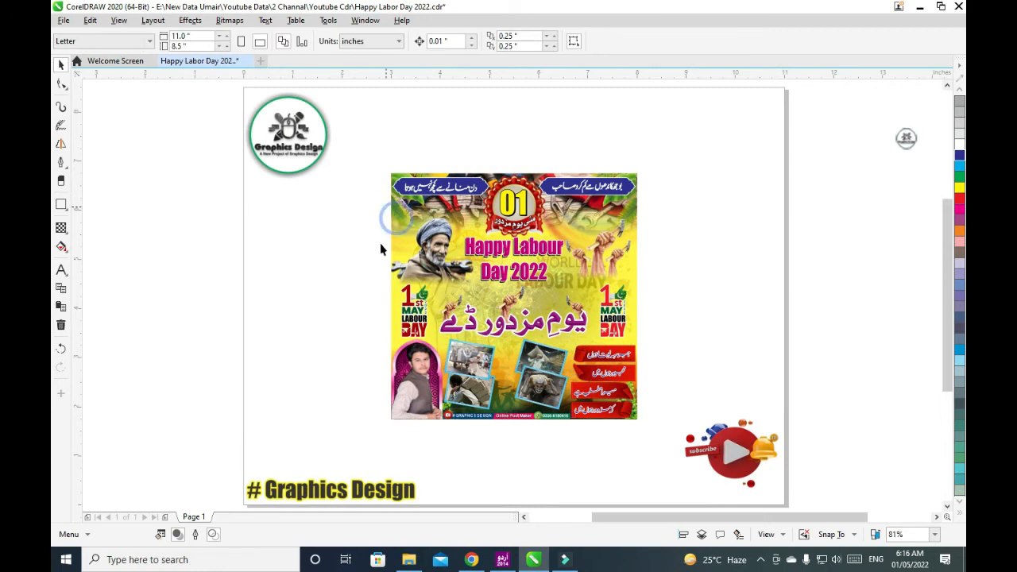
{"action": "left_click", "coordinate": [433, 246]}
{"action": "left_click", "coordinate": [114, 93]}
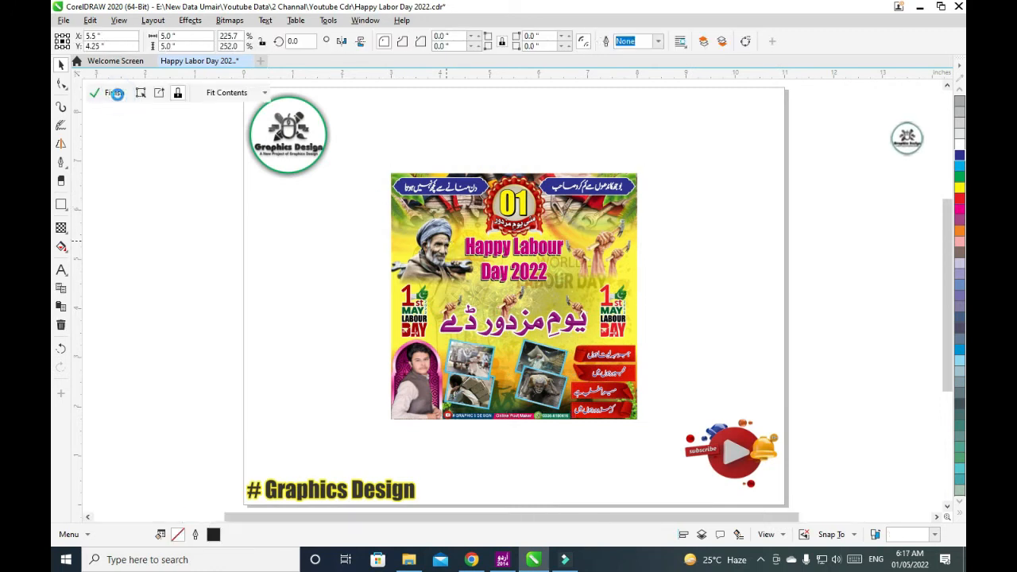
- Move the flag-and-tools picture, rainbow rings, turbaned worker and both upper corner leaf images out of the poster area
{"action": "left_click_drag", "start_coordinate": [452, 141], "coordinate": [95, 179]}
{"action": "left_click_drag", "start_coordinate": [421, 151], "coordinate": [714, 137]}
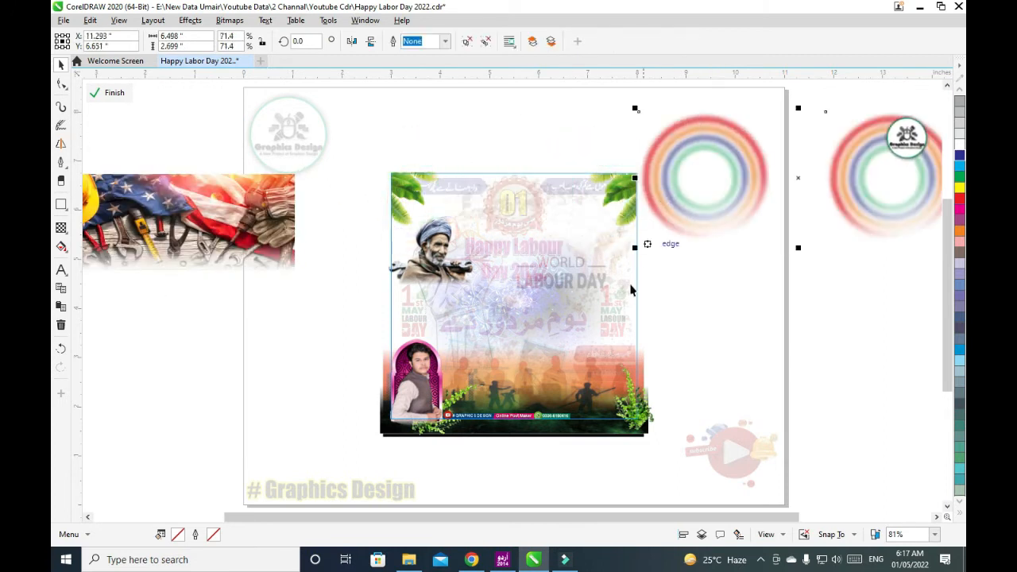
{"action": "left_click_drag", "start_coordinate": [431, 242], "coordinate": [327, 291]}
{"action": "left_click_drag", "start_coordinate": [411, 193], "coordinate": [366, 133]}
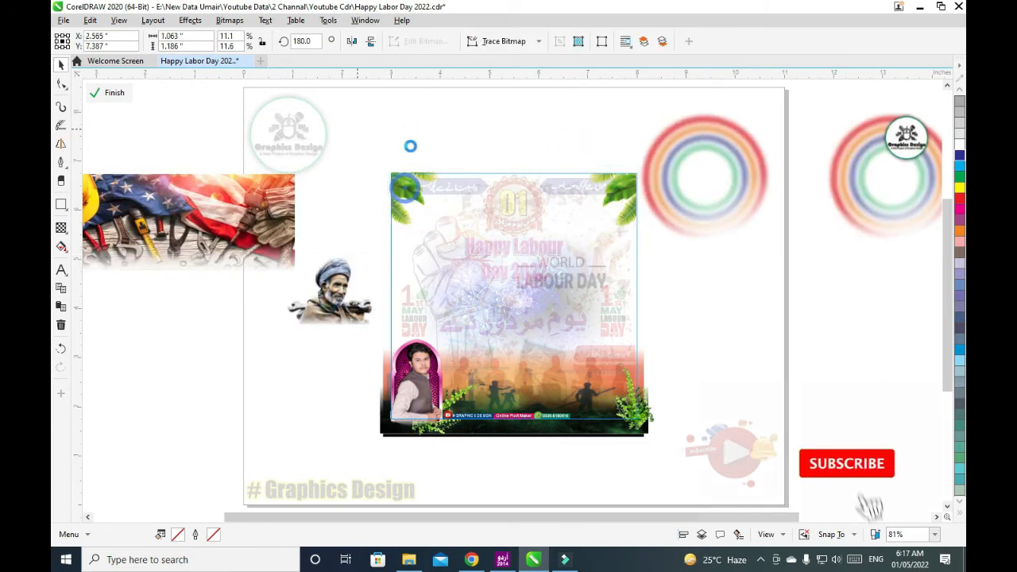
{"action": "left_click_drag", "start_coordinate": [624, 190], "coordinate": [561, 119]}
{"action": "left_click_drag", "start_coordinate": [584, 176], "coordinate": [554, 119]}
- Move both ferns, the dark green haze, the orange construction scene and the arched portrait away from the poster's lower part
{"action": "left_click_drag", "start_coordinate": [636, 398], "coordinate": [743, 366]}
{"action": "left_click_drag", "start_coordinate": [609, 385], "coordinate": [590, 234]}
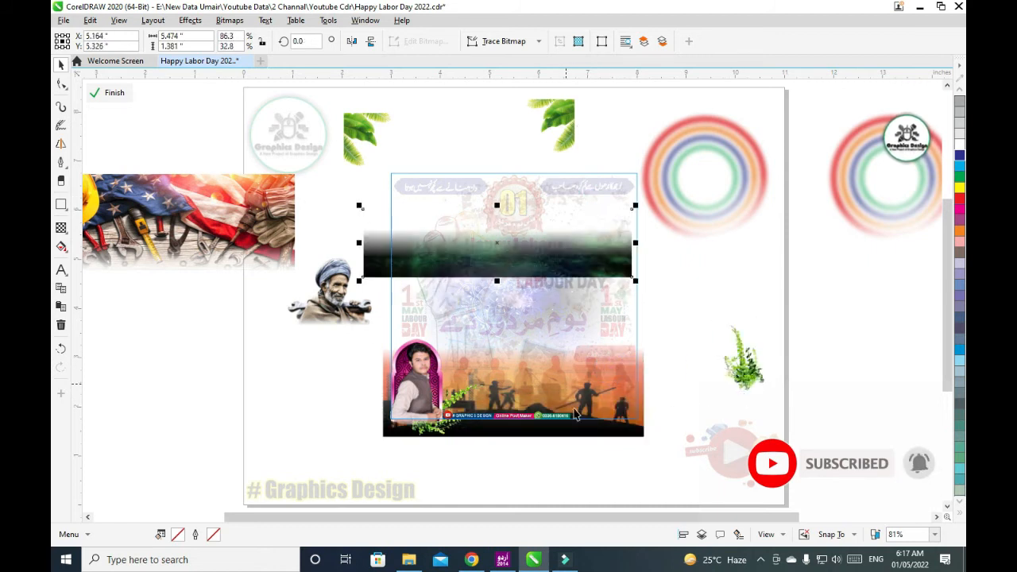
{"action": "left_click_drag", "start_coordinate": [604, 435], "coordinate": [751, 472]}
{"action": "left_click_drag", "start_coordinate": [443, 387], "coordinate": [296, 408]}
{"action": "left_click_drag", "start_coordinate": [433, 410], "coordinate": [336, 431]}
- Try moving the contact strip upward from the poster's lower edge, undoing the move
{"action": "left_click_drag", "start_coordinate": [482, 417], "coordinate": [483, 385]}
{"action": "key", "text": "ctrl+z"}
{"action": "left_click_drag", "start_coordinate": [586, 419], "coordinate": [588, 421]}
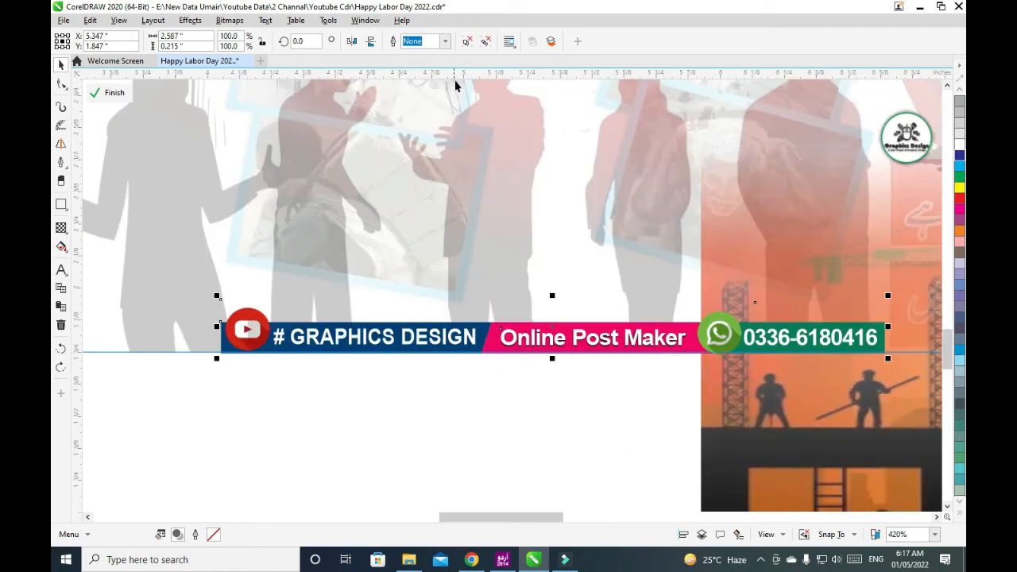
- Highlight the contact strip's "# GRAPHICS DESIGN", "Online Post Maker" and phone number texts in turn to check that each is editable
{"action": "left_click", "coordinate": [318, 400]}
{"action": "left_click", "coordinate": [339, 337]}
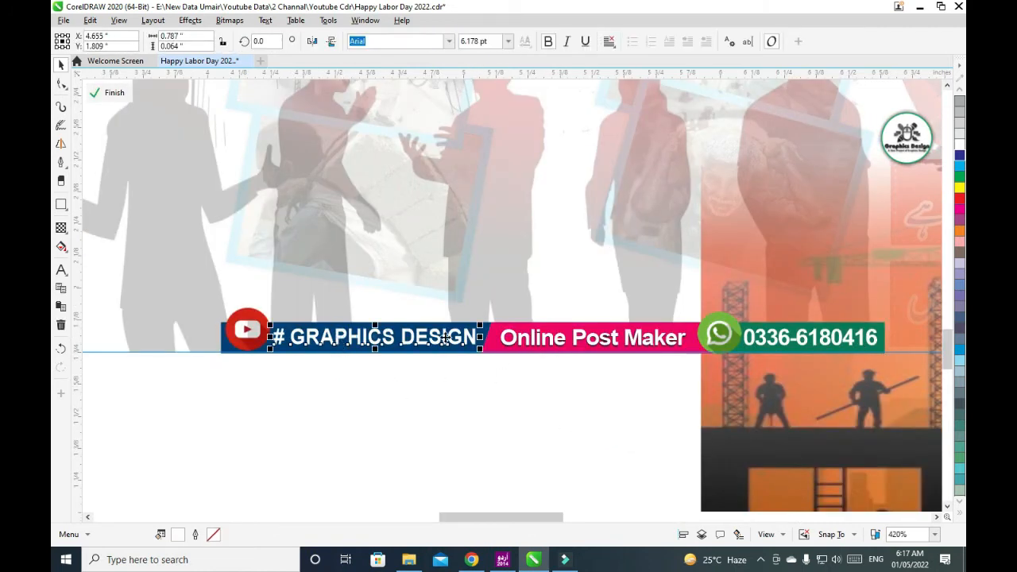
{"action": "left_click", "coordinate": [449, 338]}
{"action": "left_click_drag", "start_coordinate": [478, 338], "coordinate": [278, 340]}
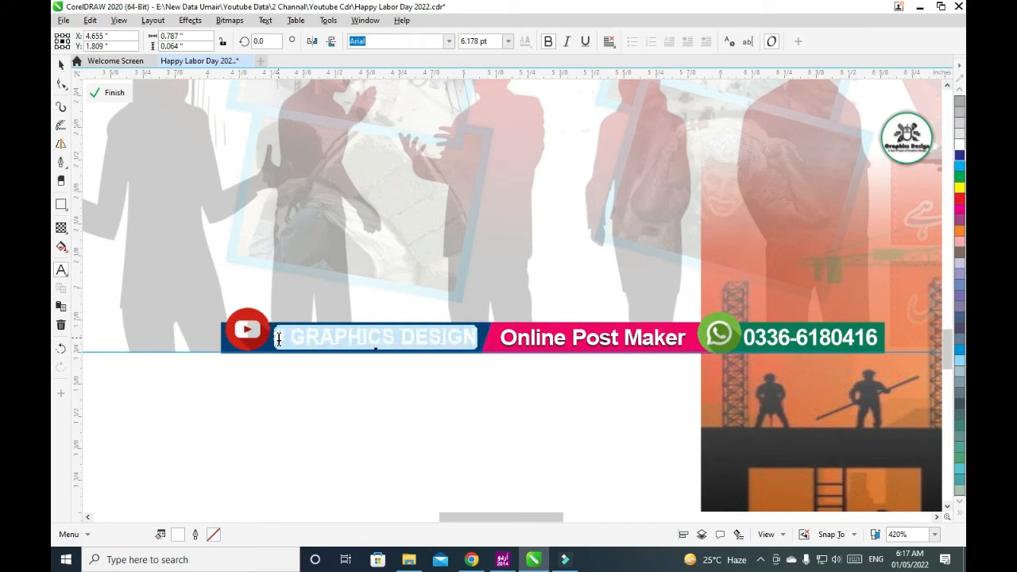
{"action": "left_click", "coordinate": [650, 337]}
{"action": "left_click_drag", "start_coordinate": [682, 339], "coordinate": [505, 339]}
{"action": "left_click", "coordinate": [825, 337]}
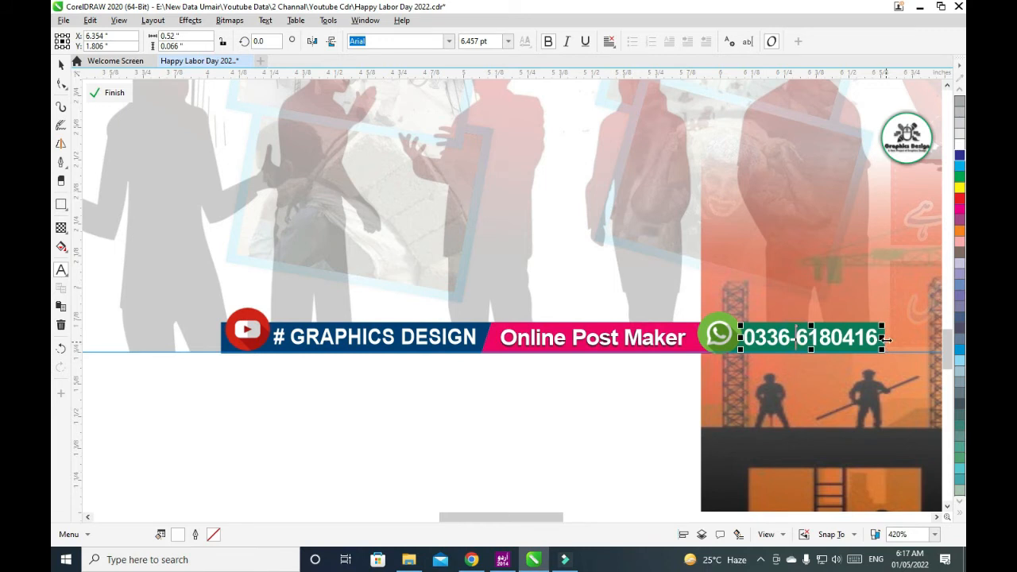
{"action": "left_click_drag", "start_coordinate": [886, 340], "coordinate": [741, 338]}
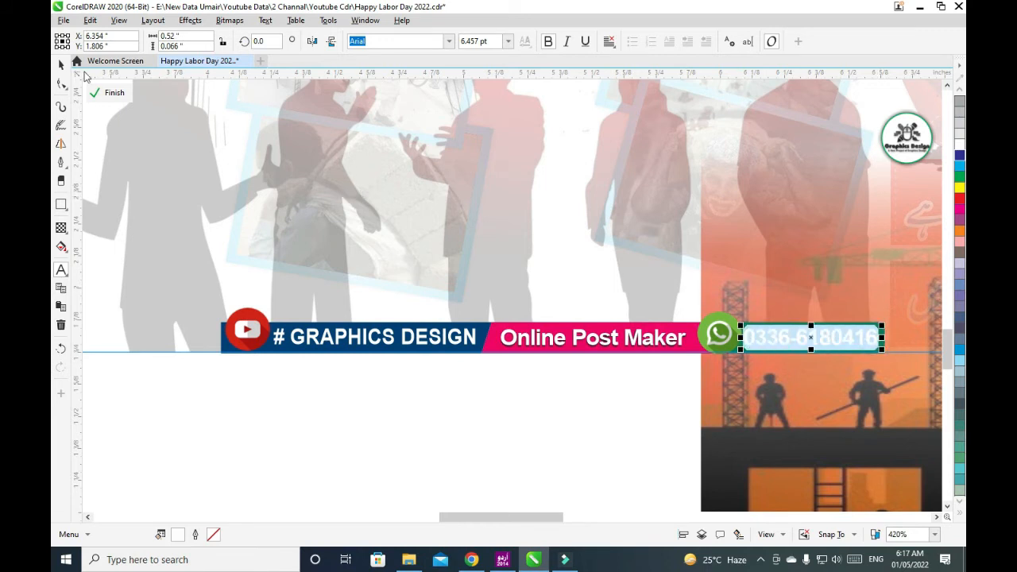